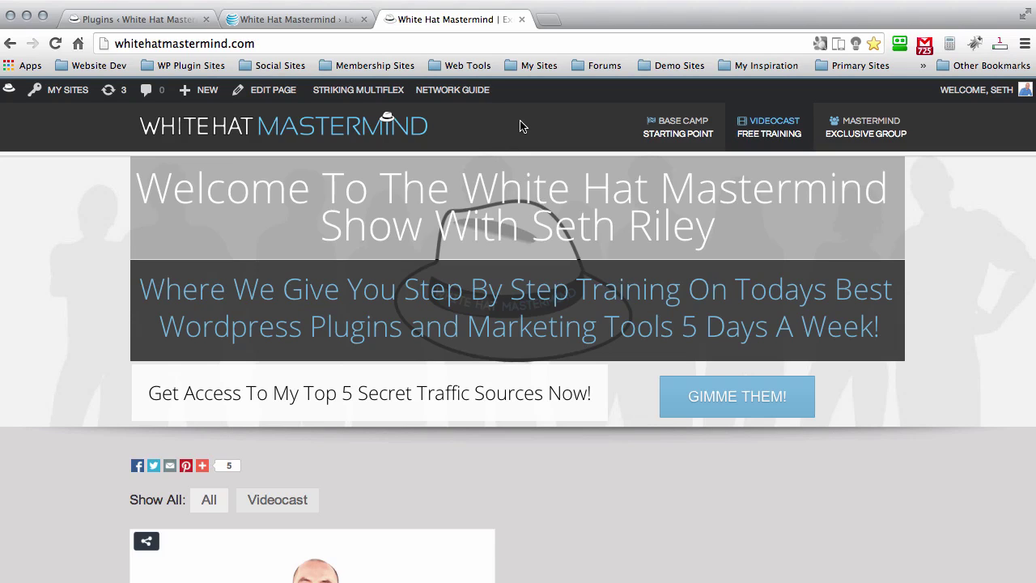
Open the Google search page in a new browser tab.
{"action": "left_click", "coordinate": [548, 18]}
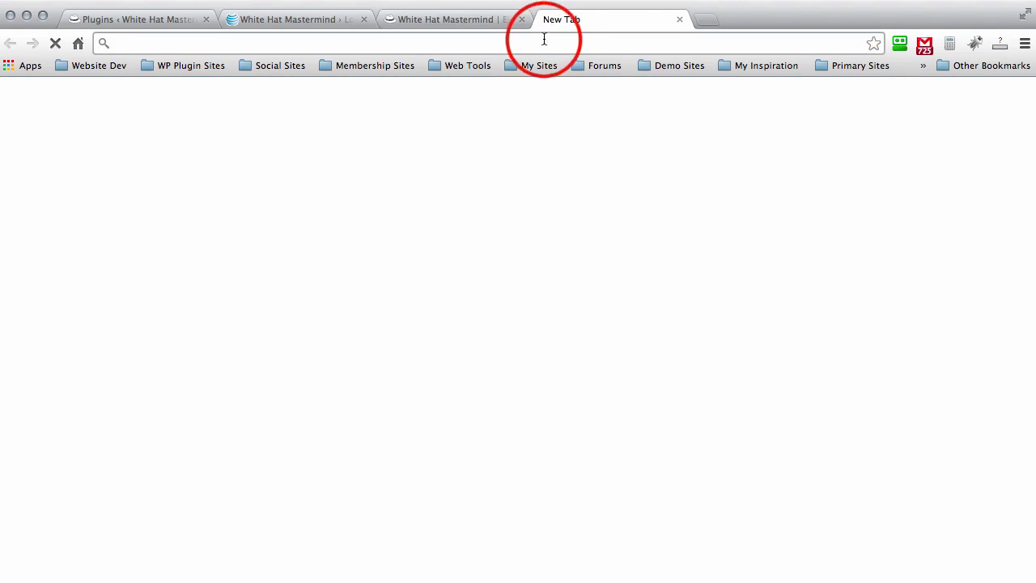
{"action": "type", "text": "g"}
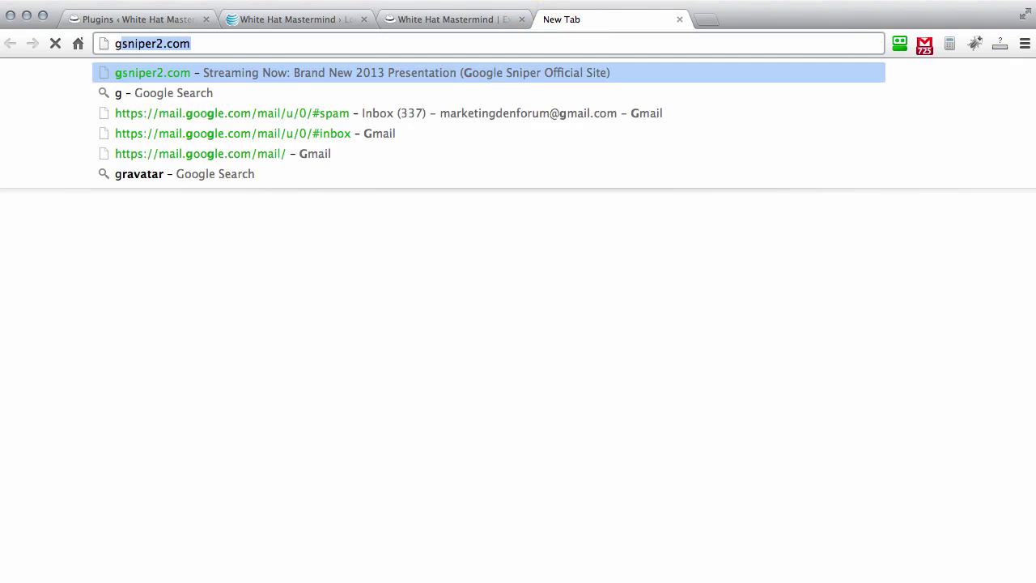
{"action": "type", "text": "oogl"}
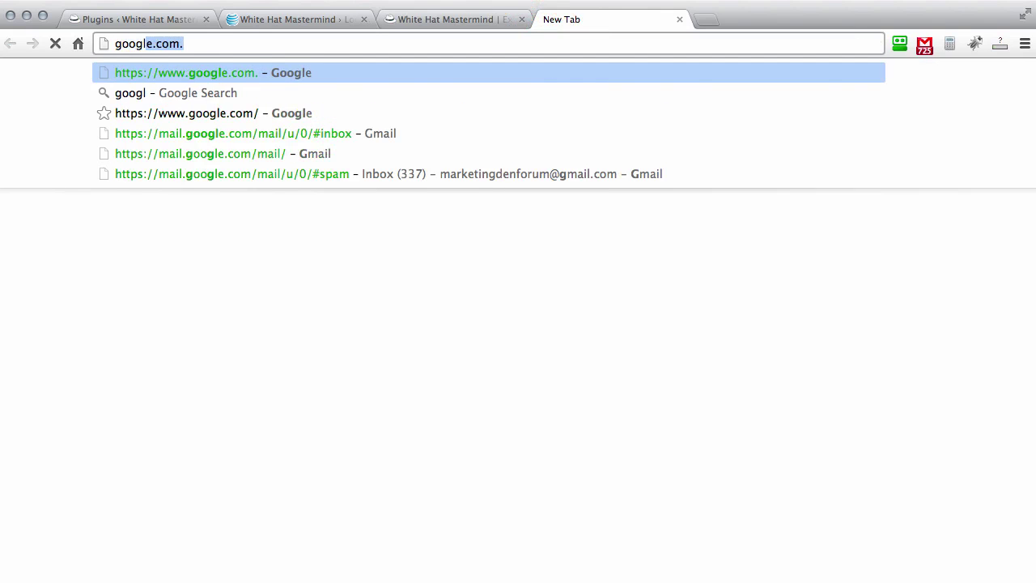
{"action": "type", "text": "e"}
{"action": "key", "text": "Return"}
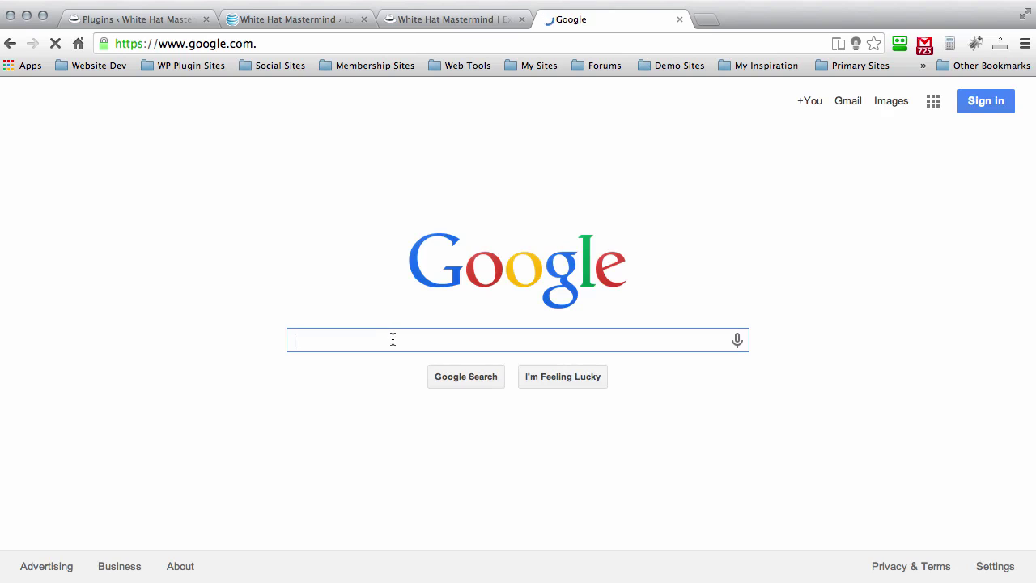
Search for "A5 Custom login", view the A5 Custom Login Page plugin's WordPress.org page, and close it.
{"action": "type", "text": "A5 C"}
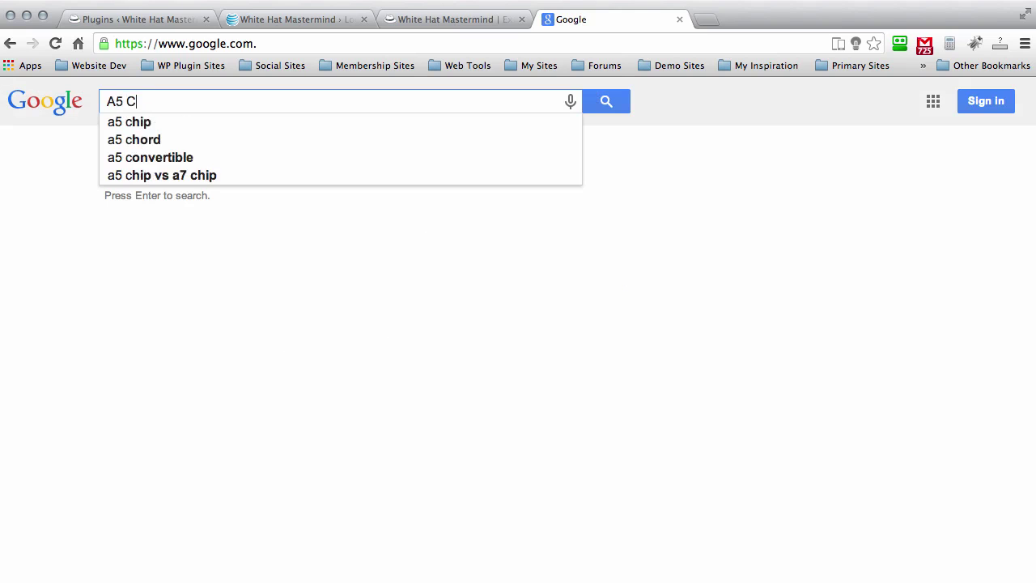
{"action": "type", "text": "ustom login"}
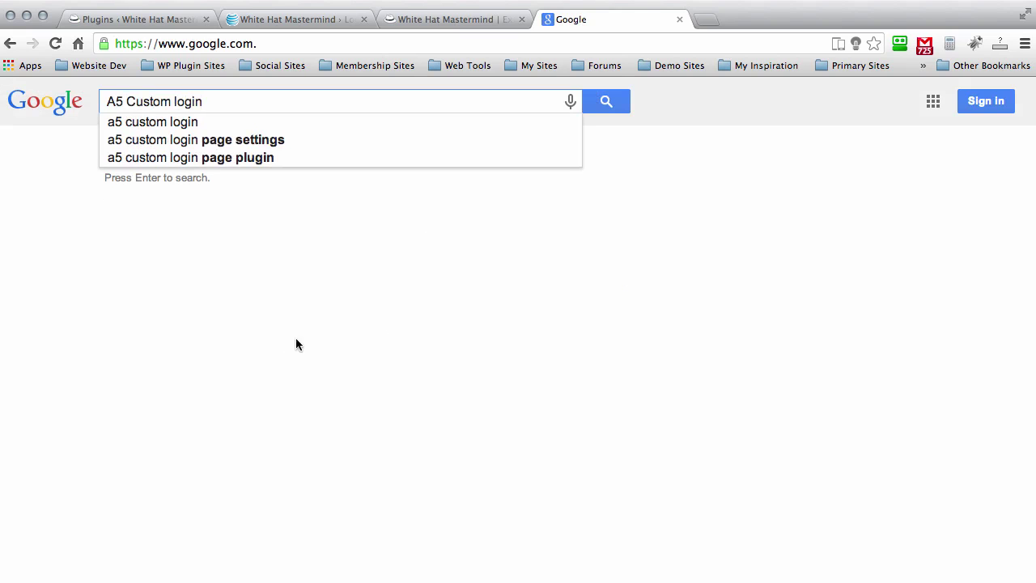
{"action": "key", "text": "Return"}
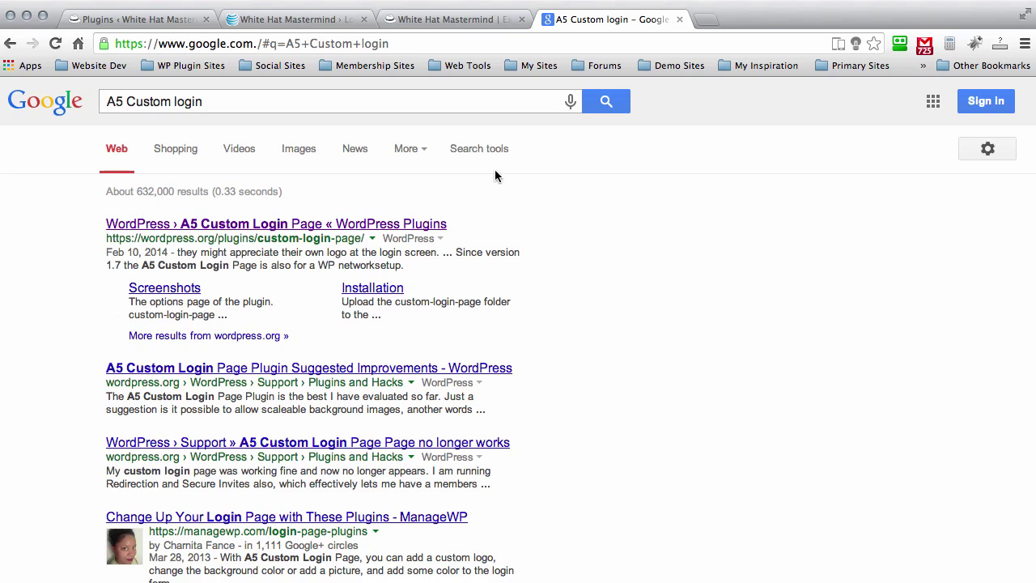
{"action": "left_click", "coordinate": [240, 224]}
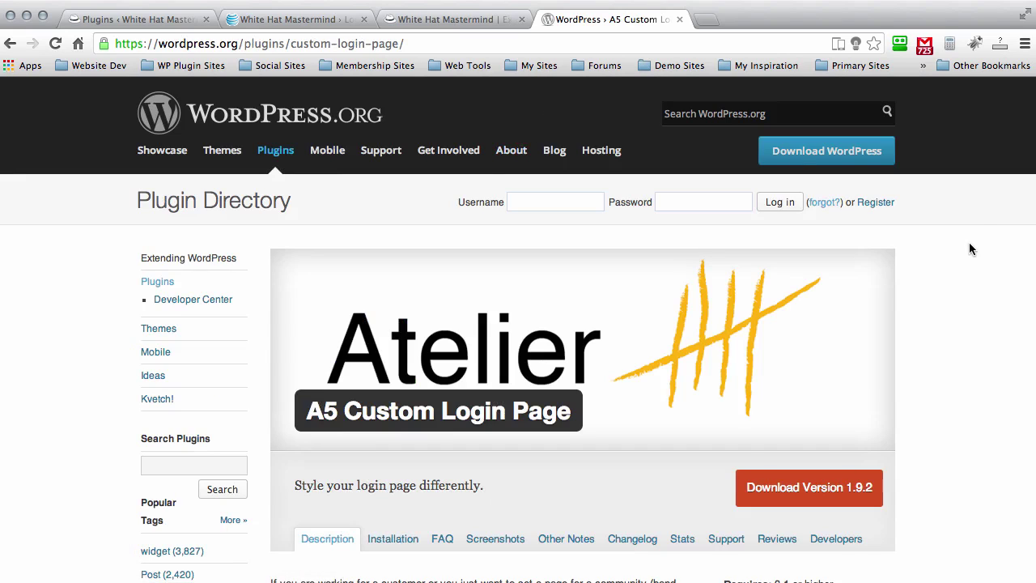
{"action": "scroll", "coordinate": [979, 232], "scroll_direction": "down", "scroll_amount": 2}
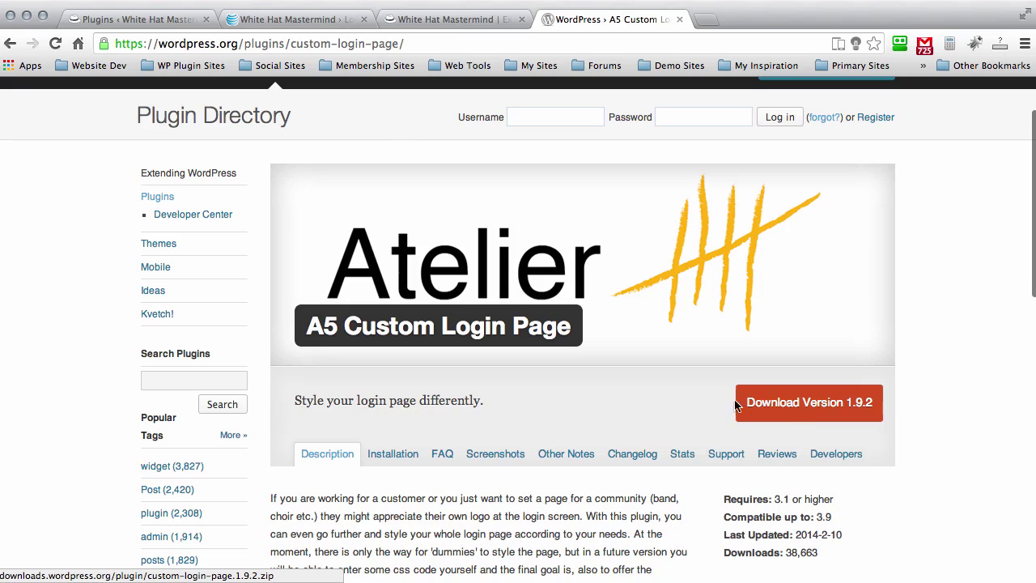
{"action": "left_click", "coordinate": [679, 19]}
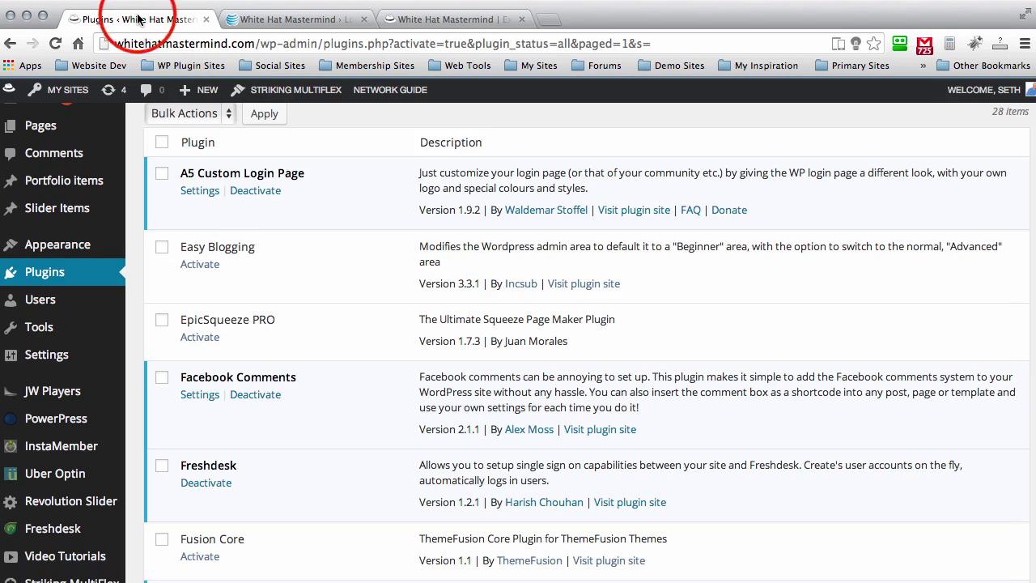
Open the Body section of the A5 Custom Login Page settings in the site's WordPress admin.
{"action": "left_click", "coordinate": [141, 19]}
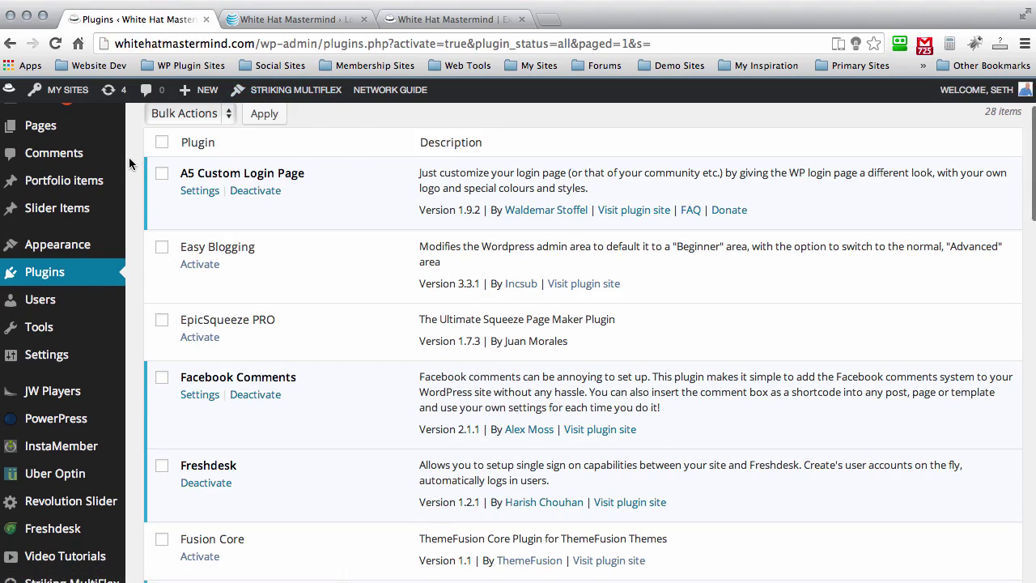
{"action": "scroll", "coordinate": [129, 157], "scroll_direction": "up", "scroll_amount": 3}
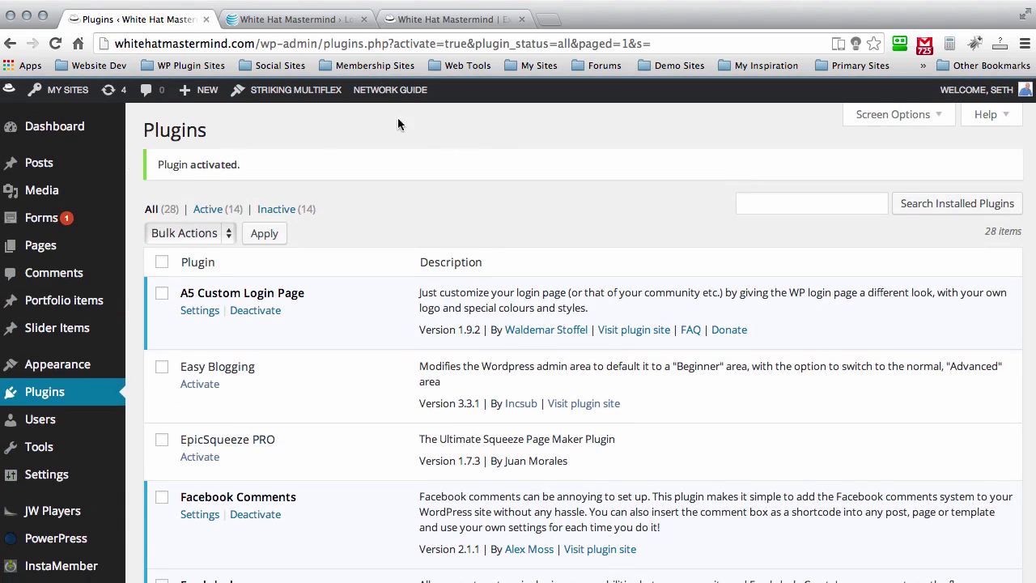
{"action": "scroll", "coordinate": [132, 130], "scroll_direction": "down", "scroll_amount": 3}
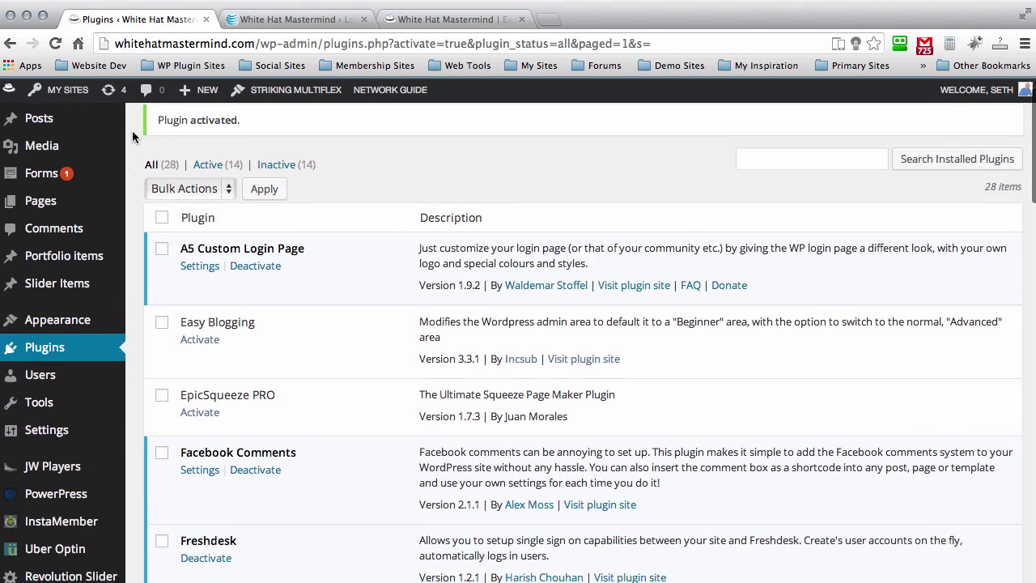
{"action": "mouse_move", "coordinate": [50, 267]}
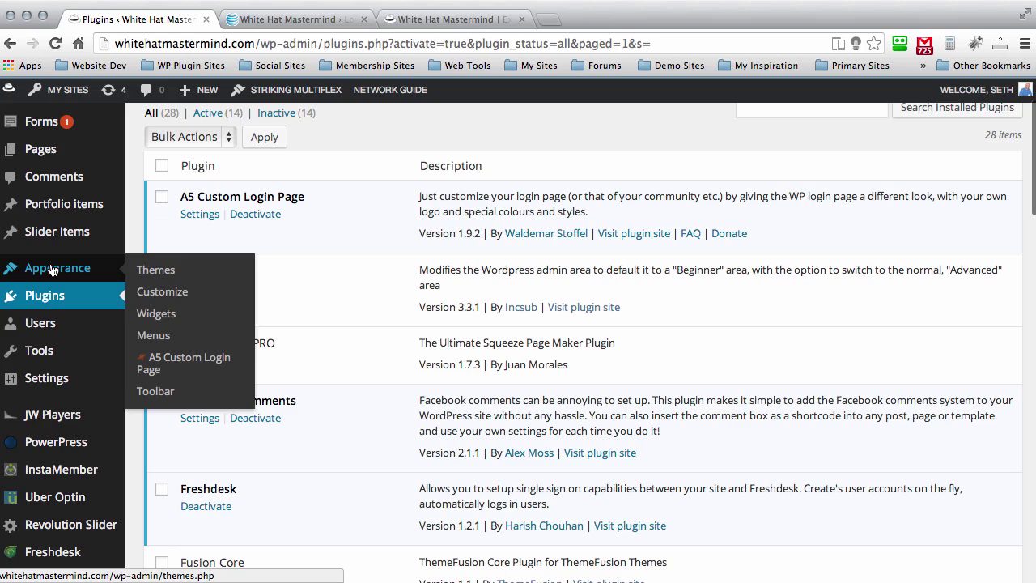
{"action": "left_click", "coordinate": [164, 362]}
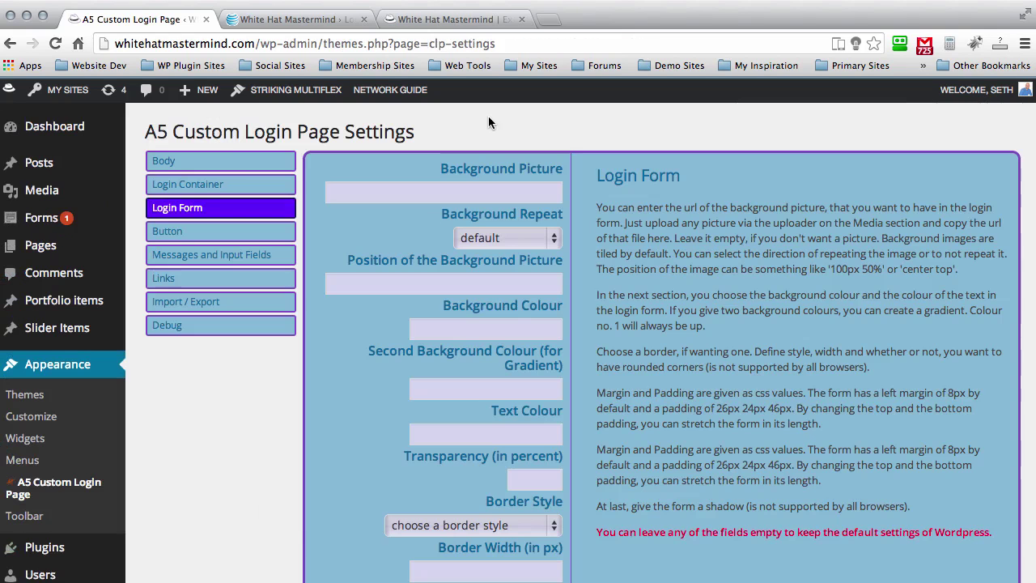
{"action": "left_click", "coordinate": [161, 161]}
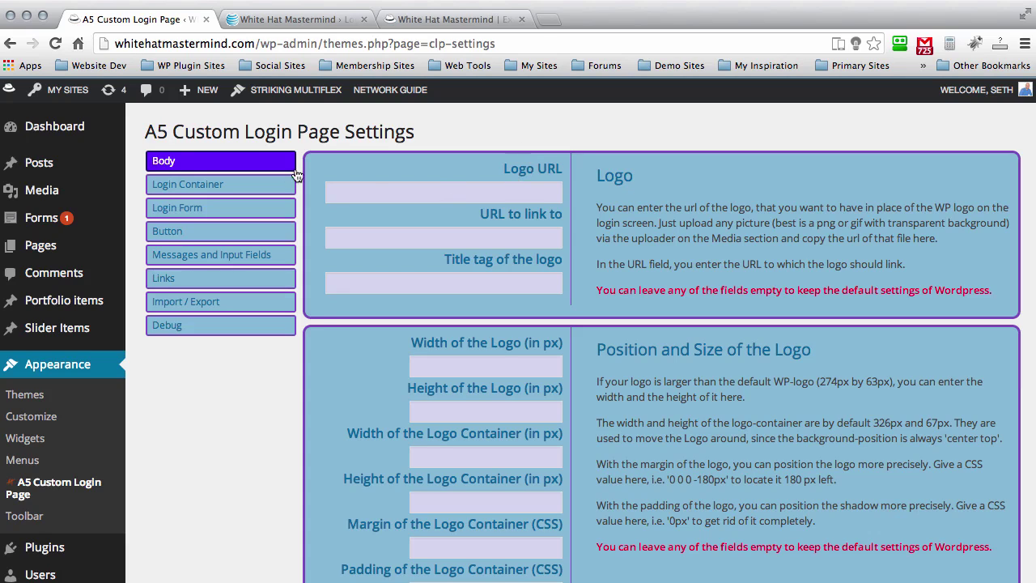
Find the WHMWithBlackOutline logo image on page 3 of the Media Library and open its edit page.
{"action": "left_click", "coordinate": [48, 191]}
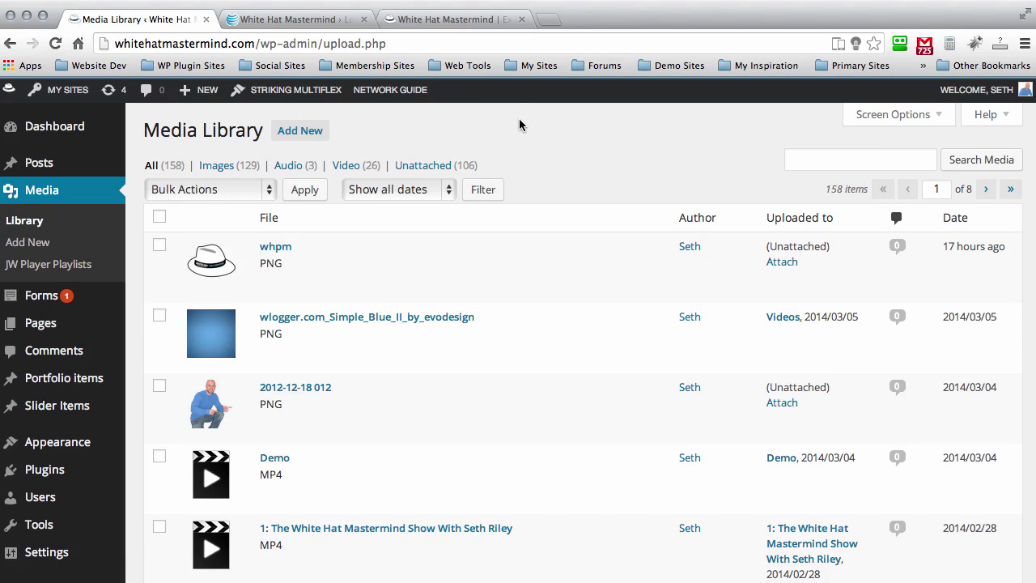
{"action": "scroll", "coordinate": [618, 125], "scroll_direction": "down", "scroll_amount": 10}
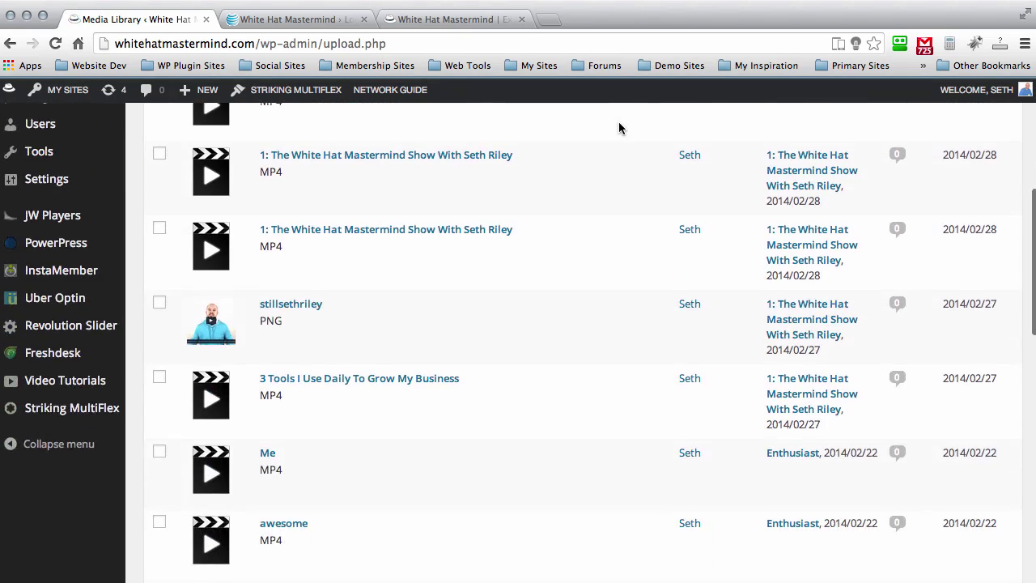
{"action": "scroll", "coordinate": [618, 128], "scroll_direction": "up", "scroll_amount": 10}
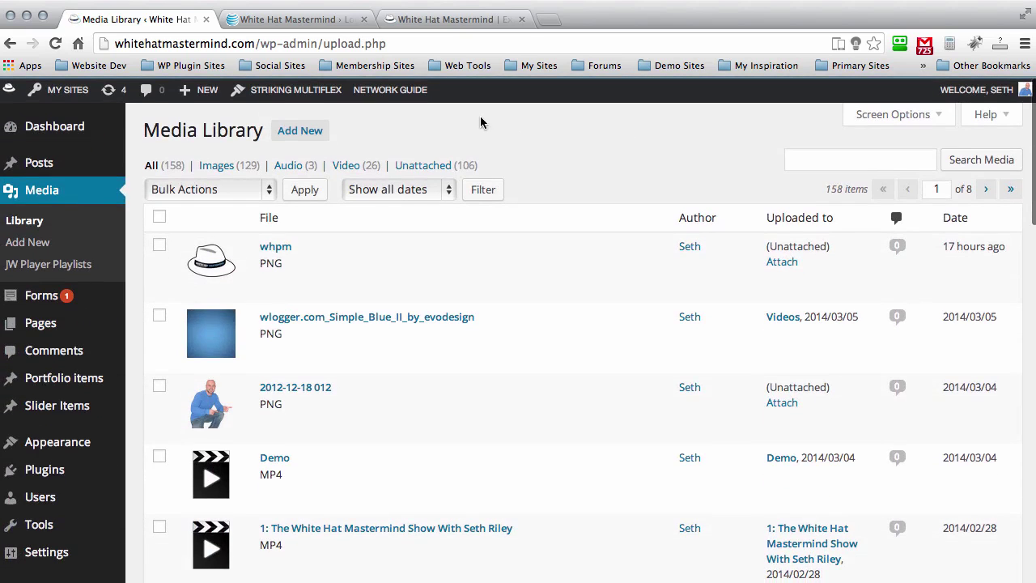
{"action": "scroll", "coordinate": [553, 125], "scroll_direction": "down", "scroll_amount": 10}
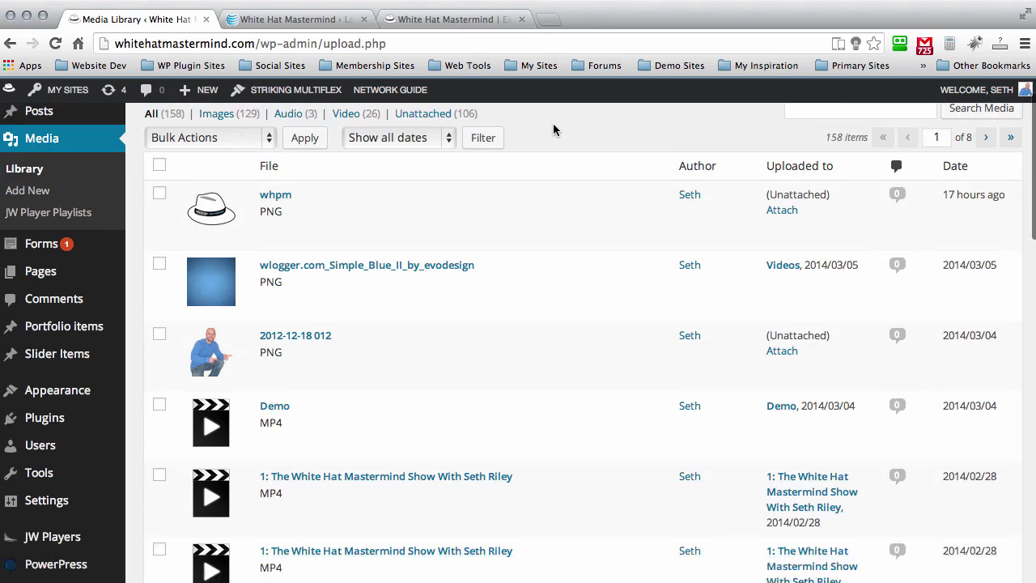
{"action": "left_click", "coordinate": [216, 289]}
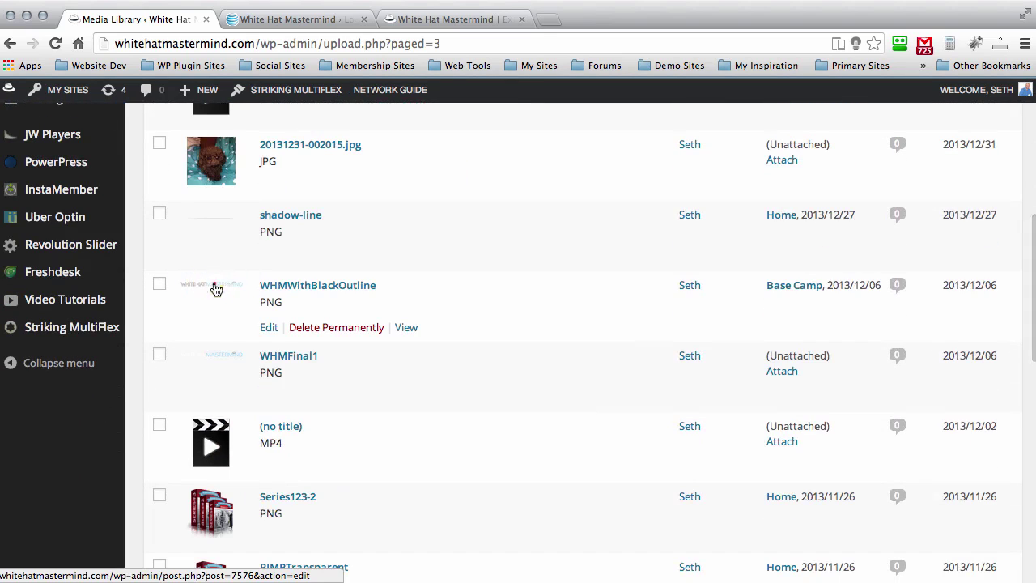
{"action": "left_click", "coordinate": [214, 287]}
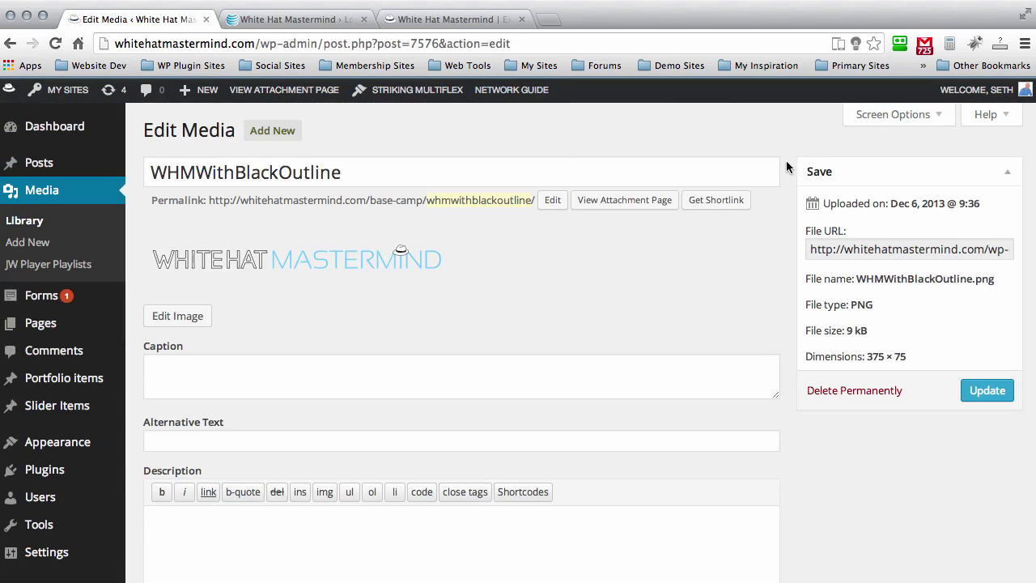
Check the pixel dimensions of the WHMWithBlackOutline image in its file details.
{"action": "left_click_drag", "start_coordinate": [907, 357], "coordinate": [814, 356]}
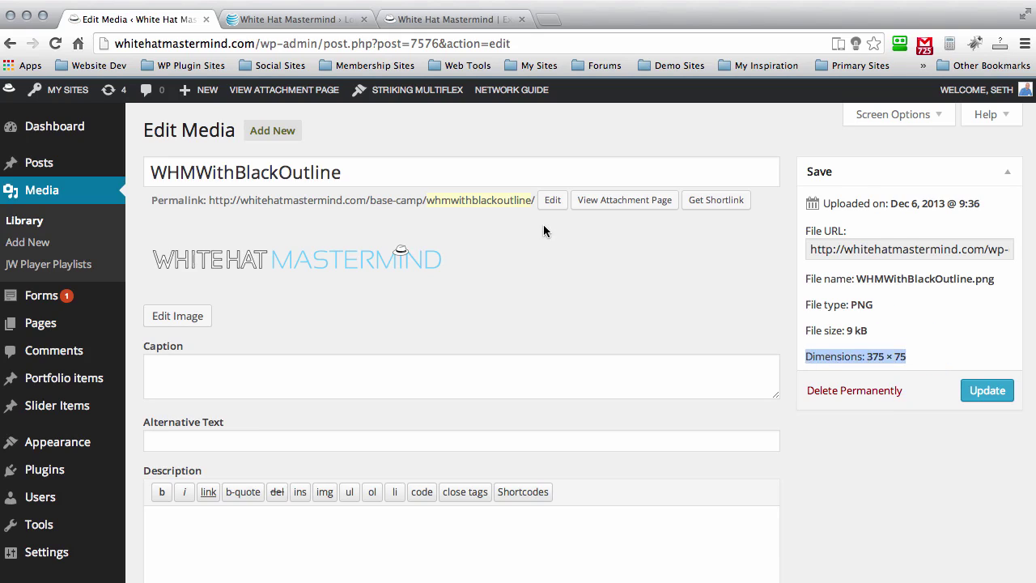
{"action": "scroll", "coordinate": [543, 229], "scroll_direction": "down", "scroll_amount": 2}
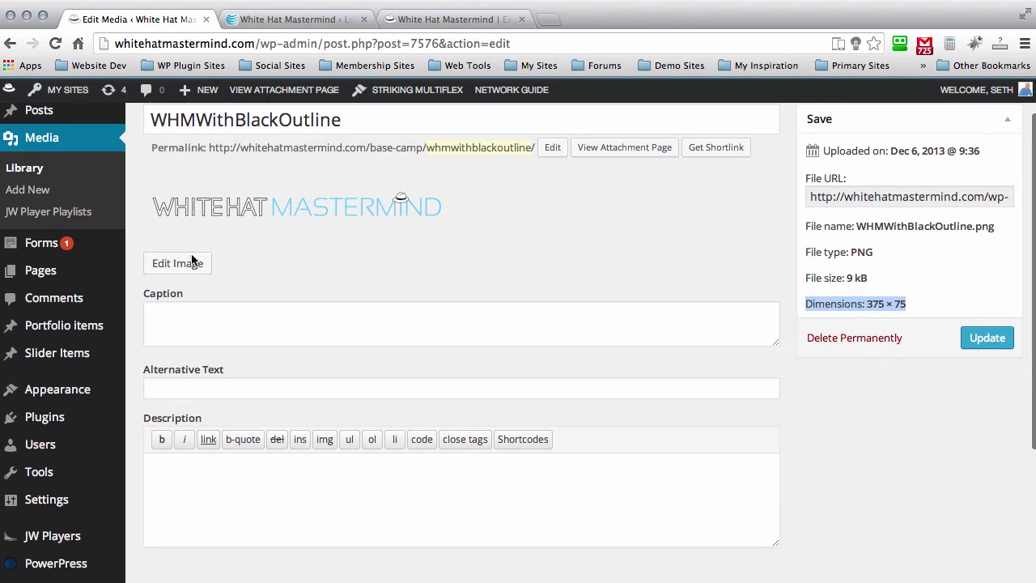
{"action": "scroll", "coordinate": [498, 246], "scroll_direction": "up", "scroll_amount": 2}
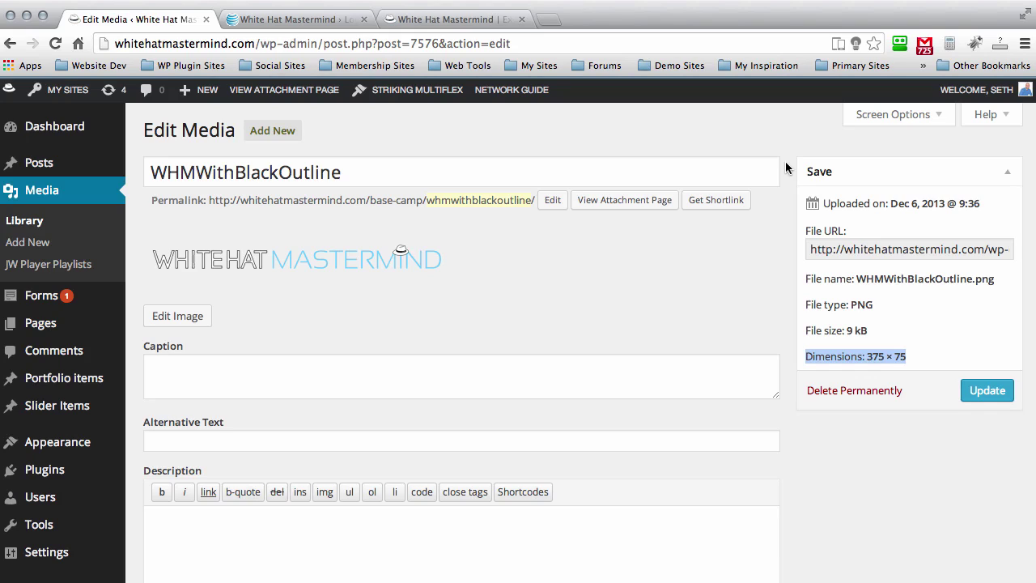
Copy the file URL of the WHMWithBlackOutline image.
{"action": "left_click", "coordinate": [770, 240]}
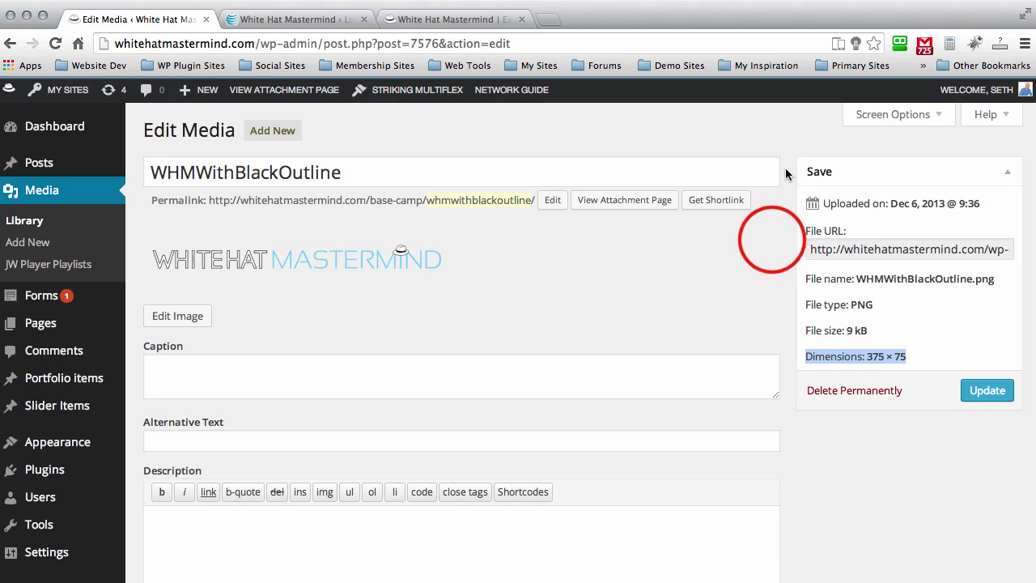
{"action": "left_click", "coordinate": [842, 250]}
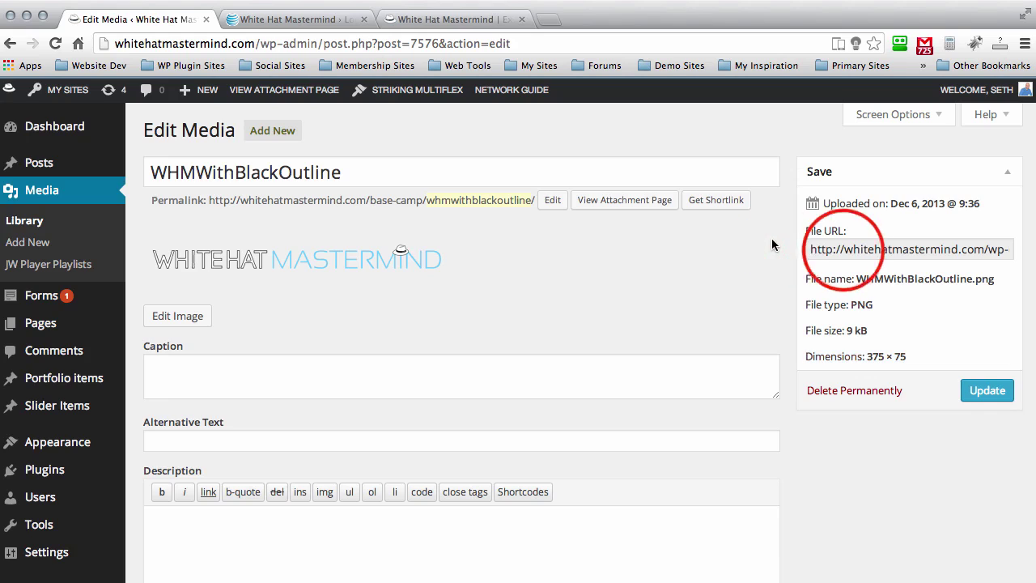
{"action": "left_click", "coordinate": [842, 249]}
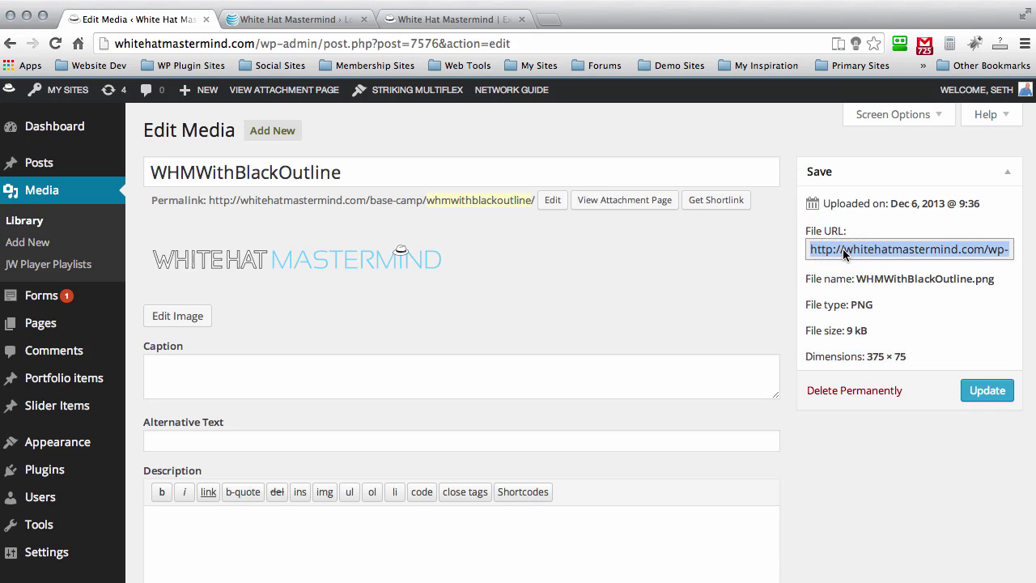
Return to the A5 Custom Login Page settings and paste the copied image URL as the Logo URL.
{"action": "scroll", "coordinate": [58, 219], "scroll_direction": "down", "scroll_amount": 2}
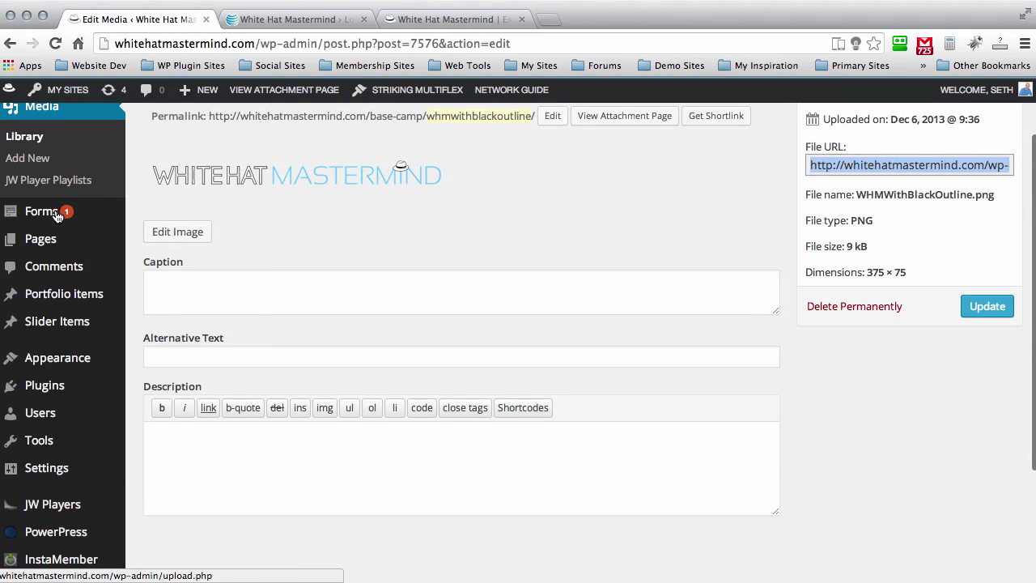
{"action": "mouse_move", "coordinate": [37, 360]}
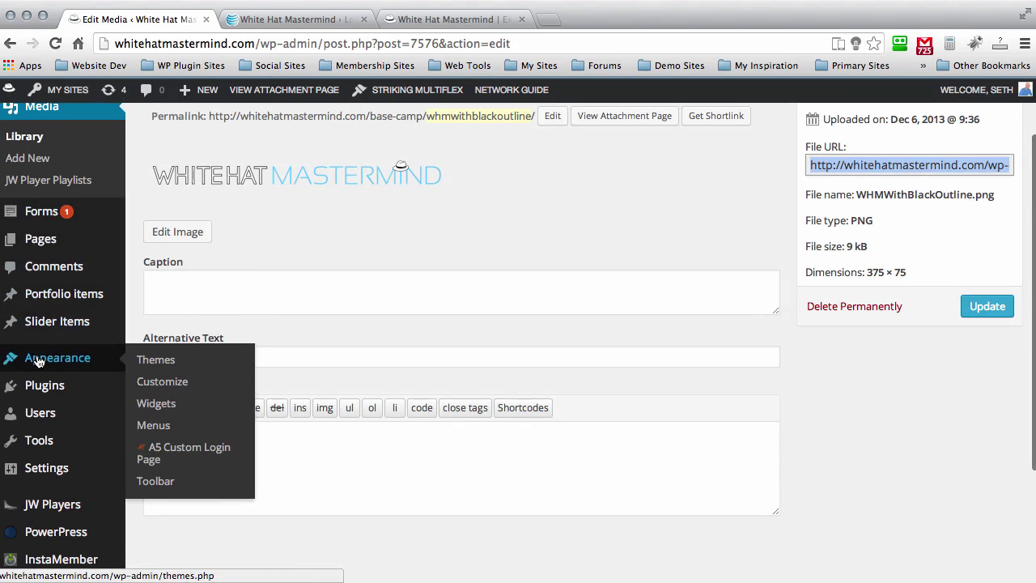
{"action": "left_click", "coordinate": [150, 453]}
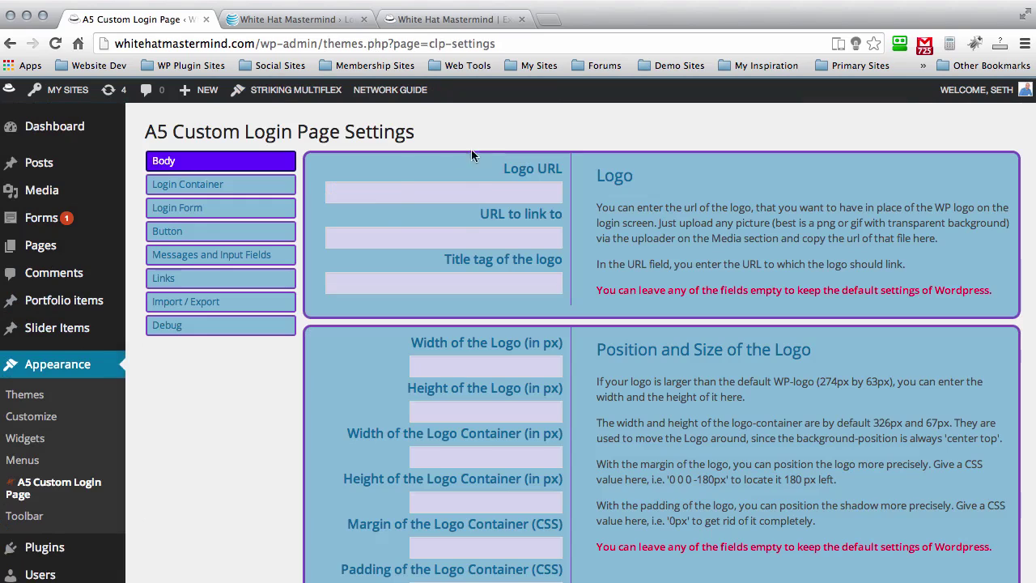
{"action": "left_click", "coordinate": [436, 191]}
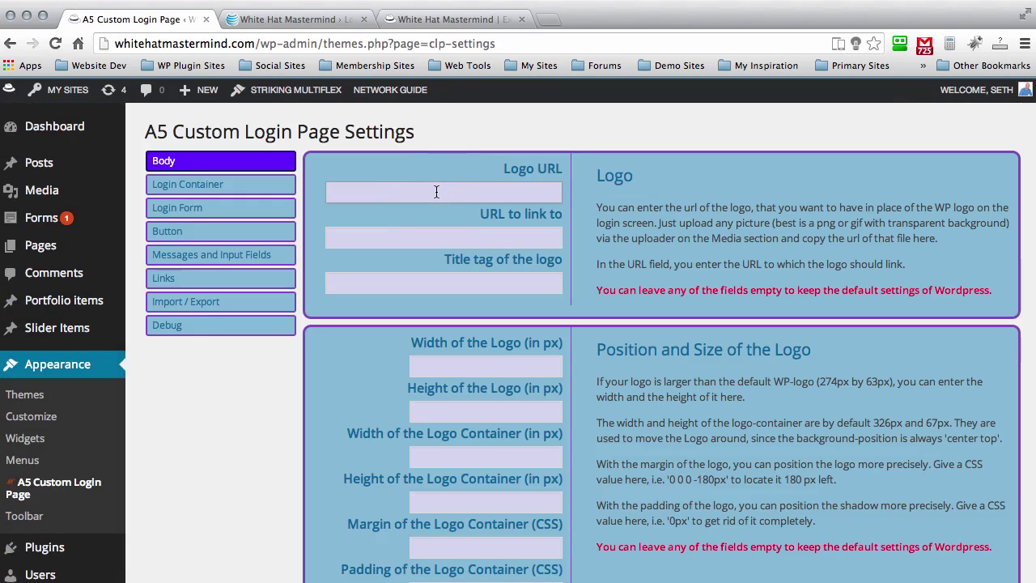
{"action": "key", "text": "super+v"}
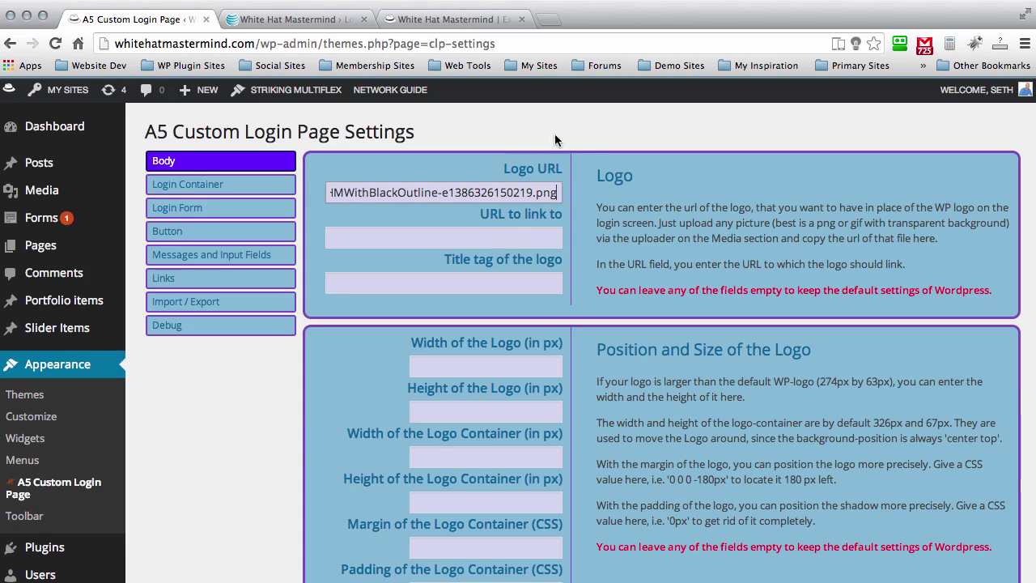
Copy the domain whitehatmastermind.com from the web address of the site's login page.
{"action": "left_click", "coordinate": [279, 19]}
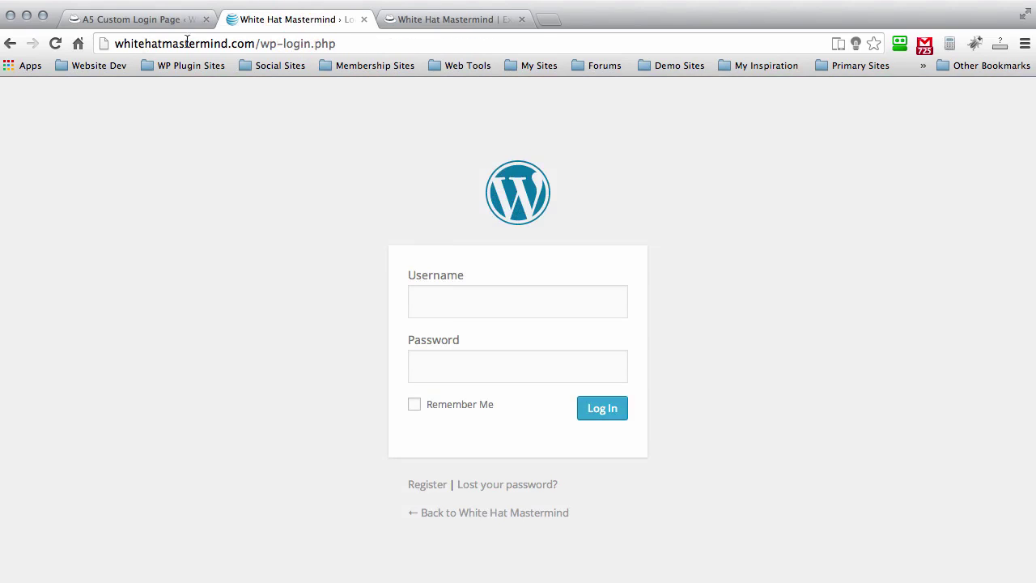
{"action": "left_click_drag", "start_coordinate": [255, 44], "coordinate": [50, 44]}
{"action": "key", "text": "super+c"}
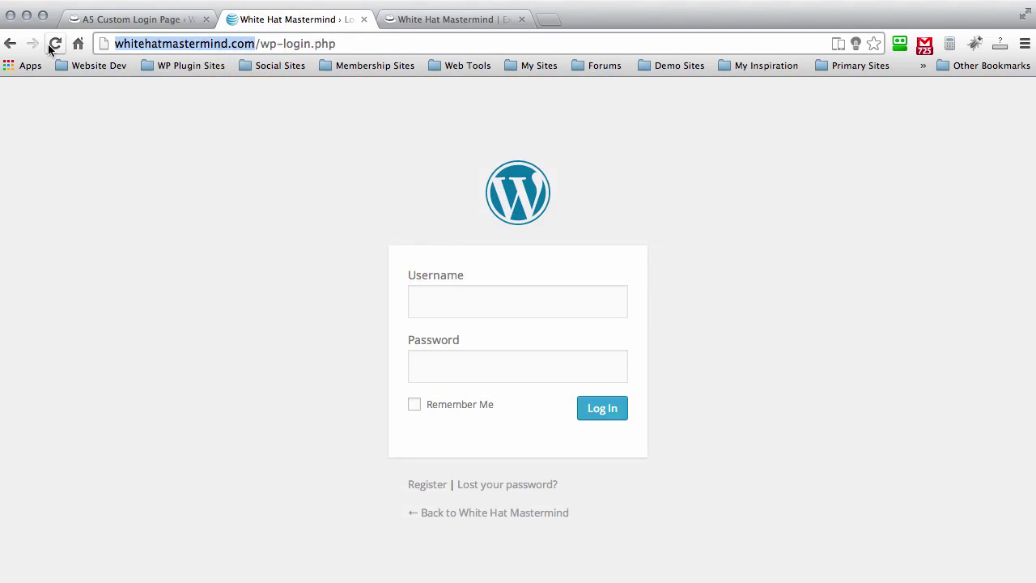
{"action": "left_click", "coordinate": [121, 19]}
{"action": "left_click", "coordinate": [388, 237]}
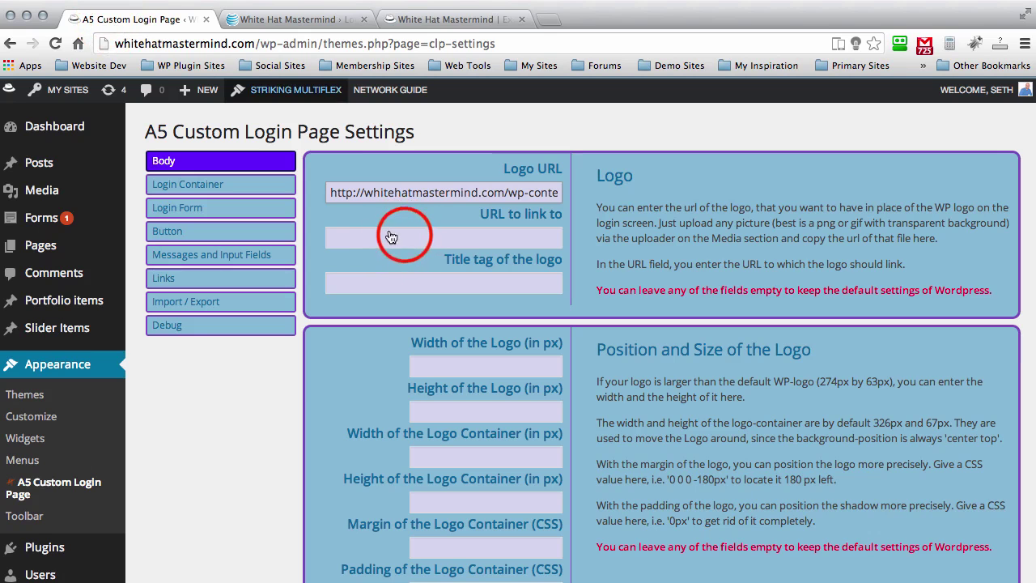
{"action": "key", "text": "super+v"}
{"action": "left_click", "coordinate": [556, 230]}
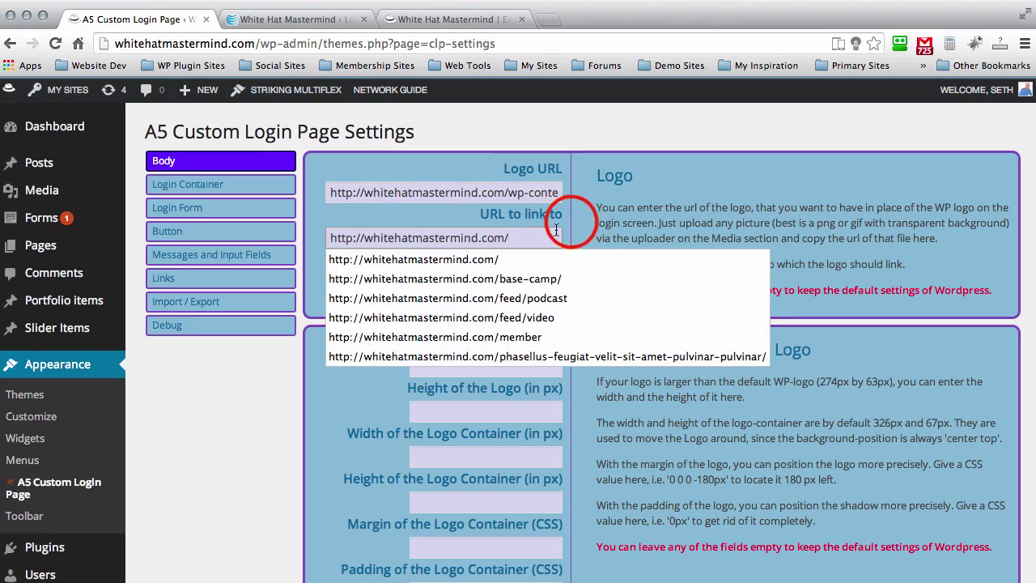
Set the title tag of the logo to "White Hat Mastermind".
{"action": "left_click", "coordinate": [488, 275]}
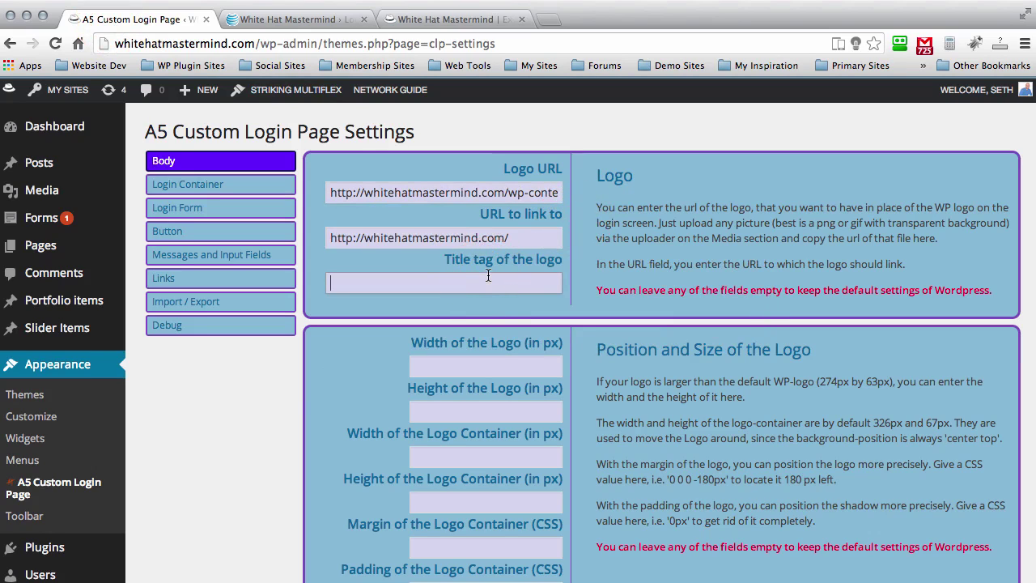
{"action": "type", "text": "Whiteh"}
{"action": "type", "text": "at Matermind"}
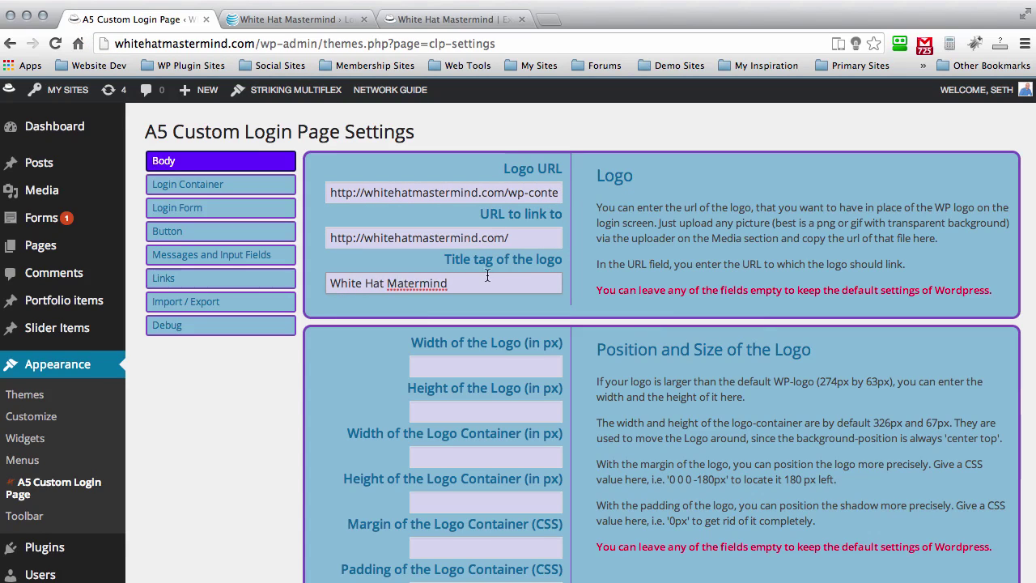
{"action": "left_click", "coordinate": [402, 282]}
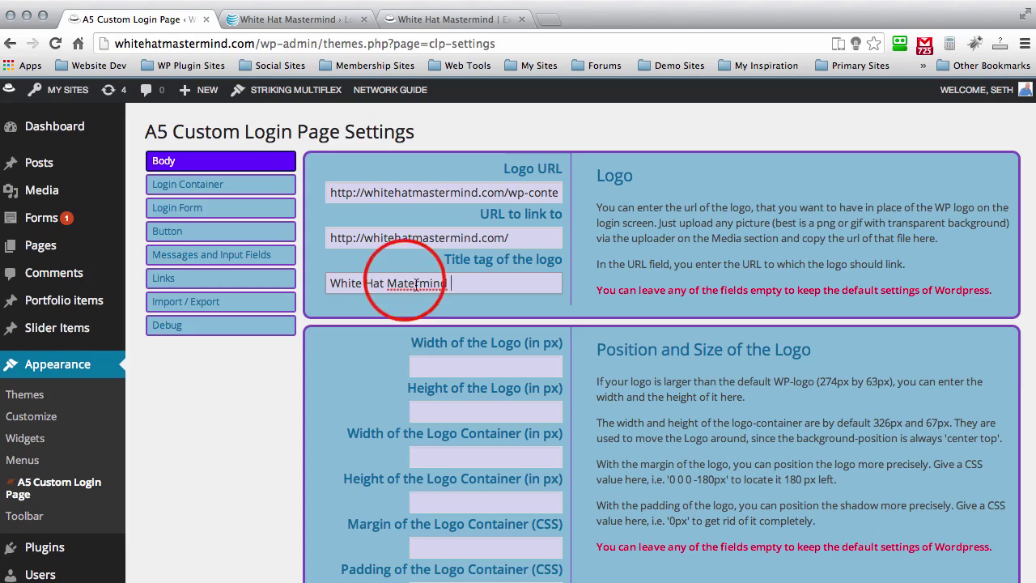
{"action": "type", "text": "s"}
{"action": "left_click", "coordinate": [514, 281]}
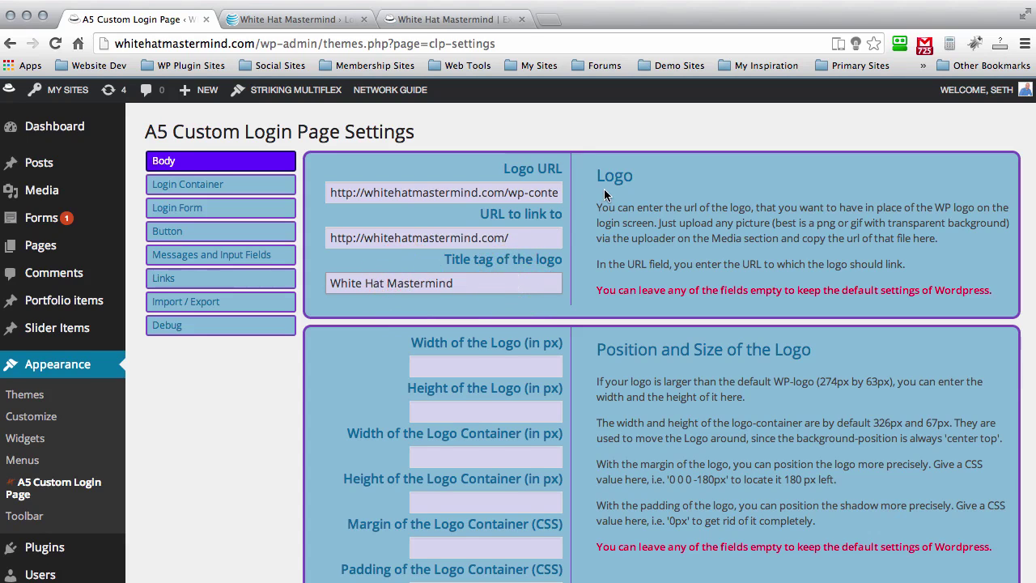
Set the logo's width to 375 px and its height to 75 px.
{"action": "scroll", "coordinate": [603, 195], "scroll_direction": "down", "scroll_amount": 1}
{"action": "left_click", "coordinate": [482, 326]}
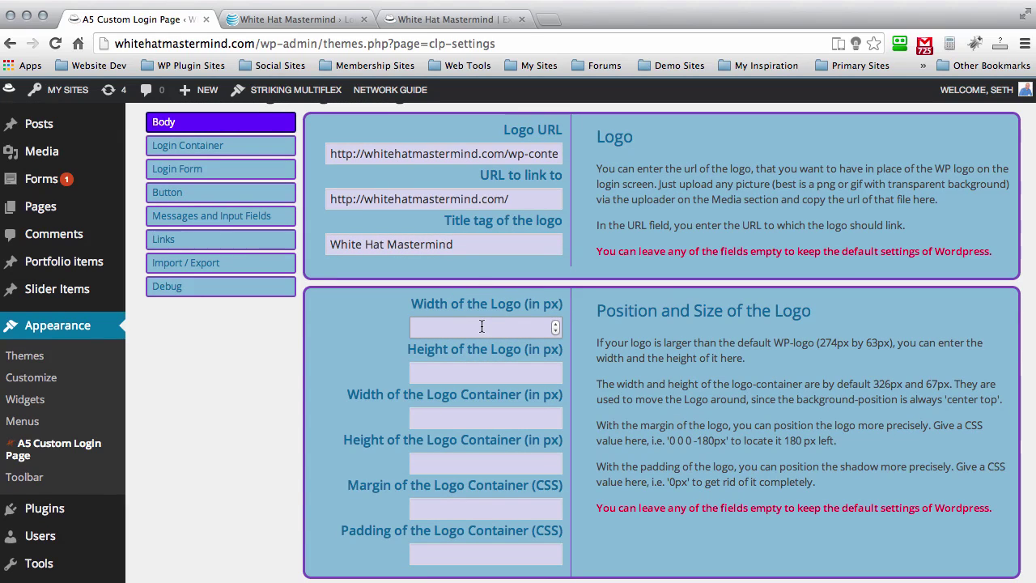
{"action": "type", "text": "375"}
{"action": "left_click", "coordinate": [454, 375]}
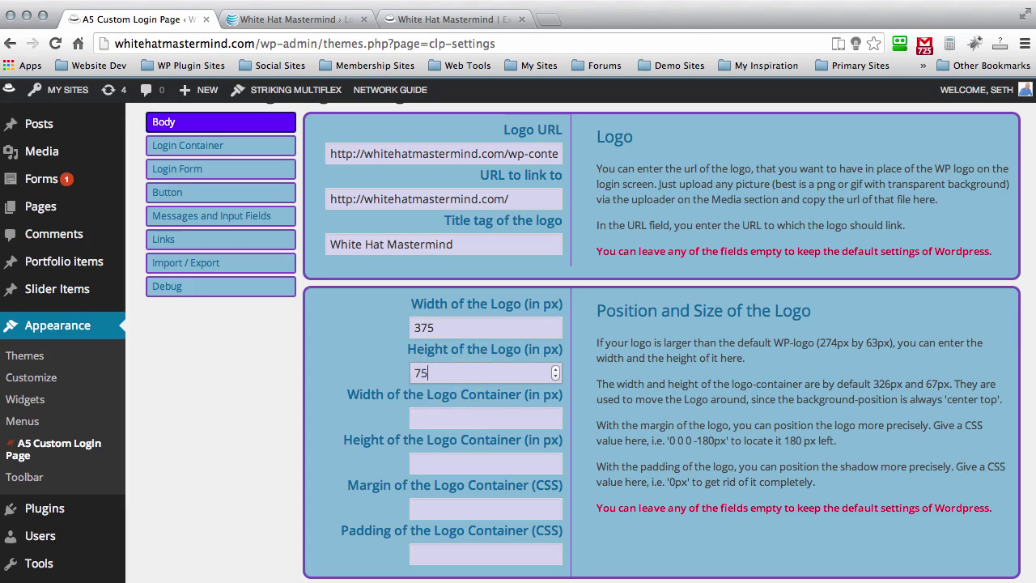
{"action": "type", "text": "75"}
Set the logo container's width to 375 px and its height to 75 px.
{"action": "scroll", "coordinate": [608, 257], "scroll_direction": "down", "scroll_amount": 3}
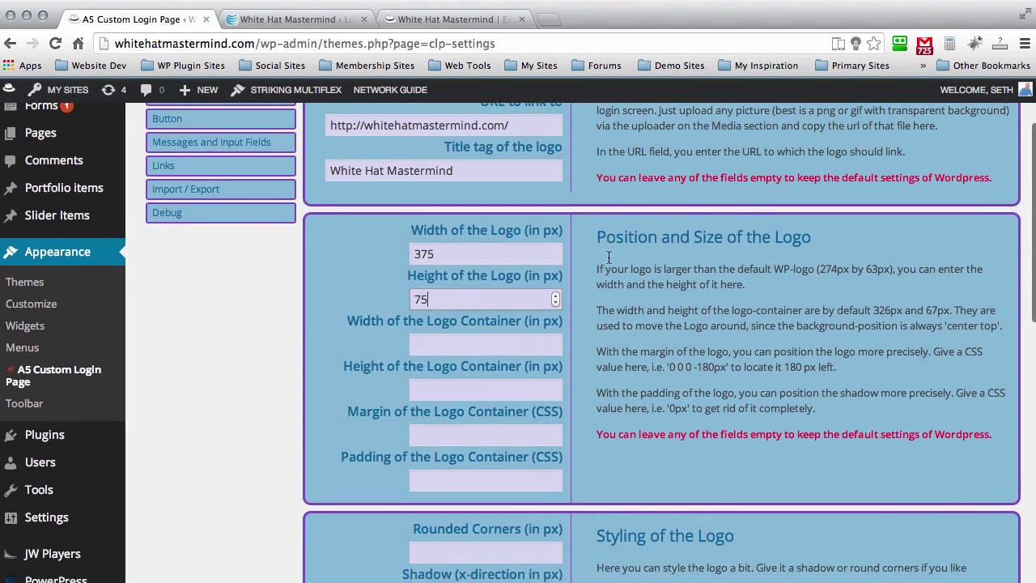
{"action": "left_click", "coordinate": [474, 301]}
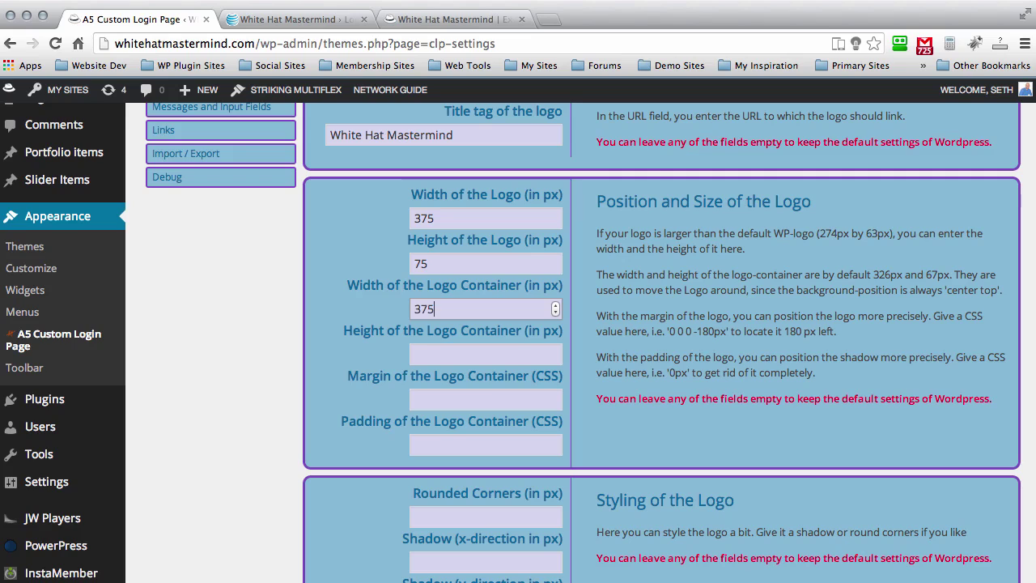
{"action": "left_click", "coordinate": [464, 351]}
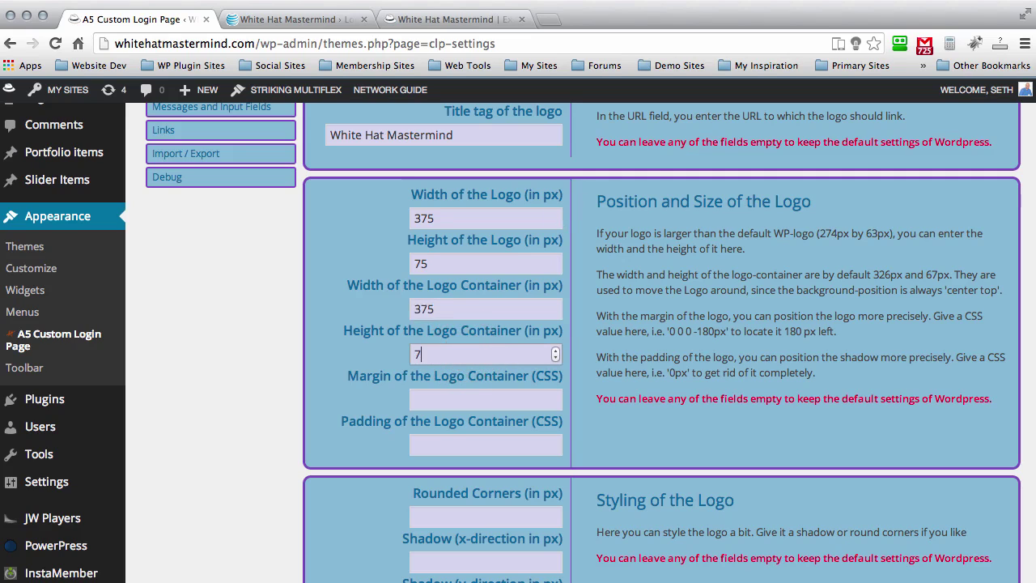
Set the margin of the logo container to 0 0 0 -60px, following the CSS example in the help text.
{"action": "scroll", "coordinate": [340, 254], "scroll_direction": "down", "scroll_amount": 2}
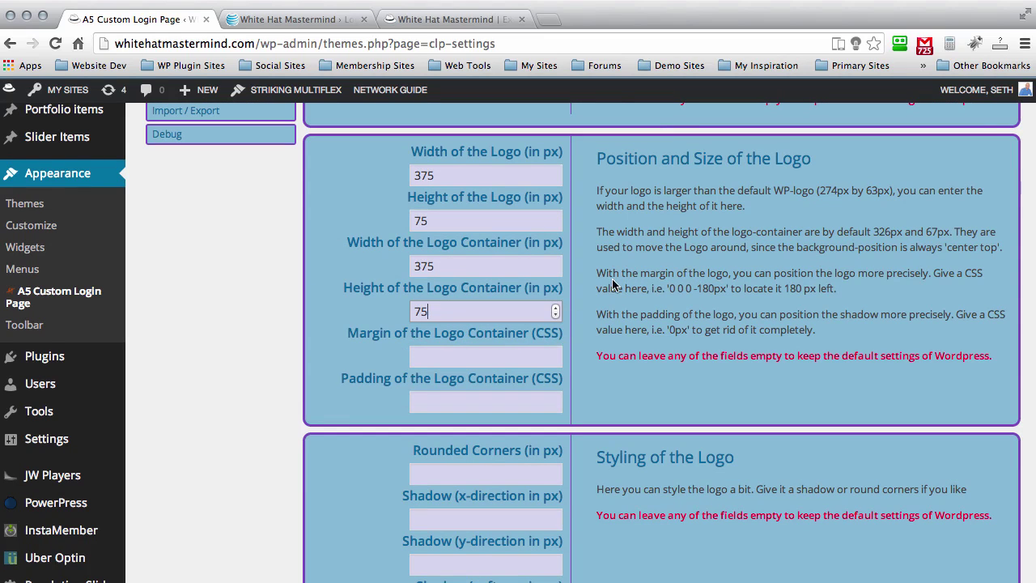
{"action": "left_click_drag", "start_coordinate": [723, 288], "coordinate": [702, 288]}
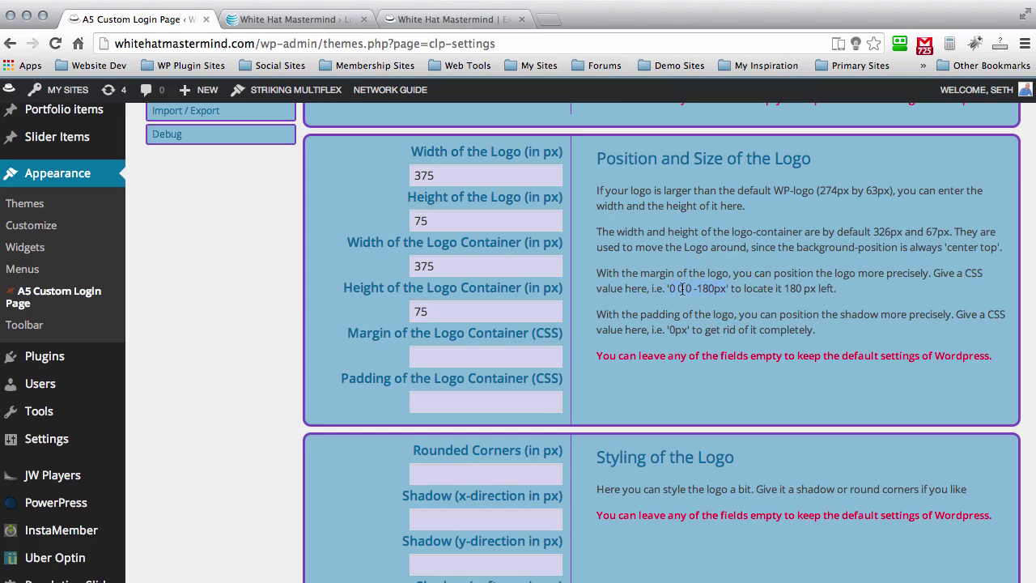
{"action": "left_click", "coordinate": [419, 354]}
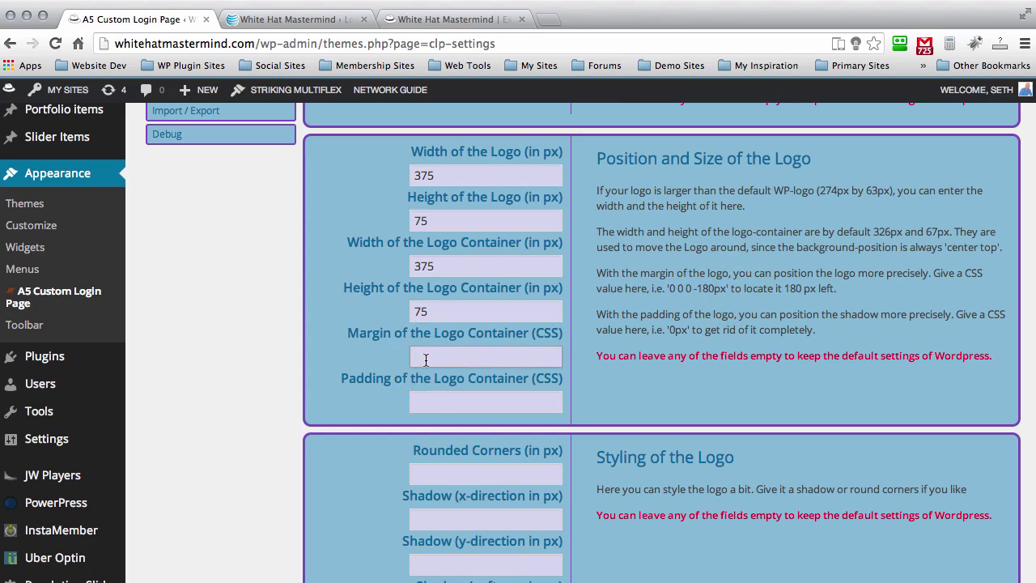
{"action": "type", "text": "0 0 0 -180px"}
{"action": "left_click", "coordinate": [453, 356]}
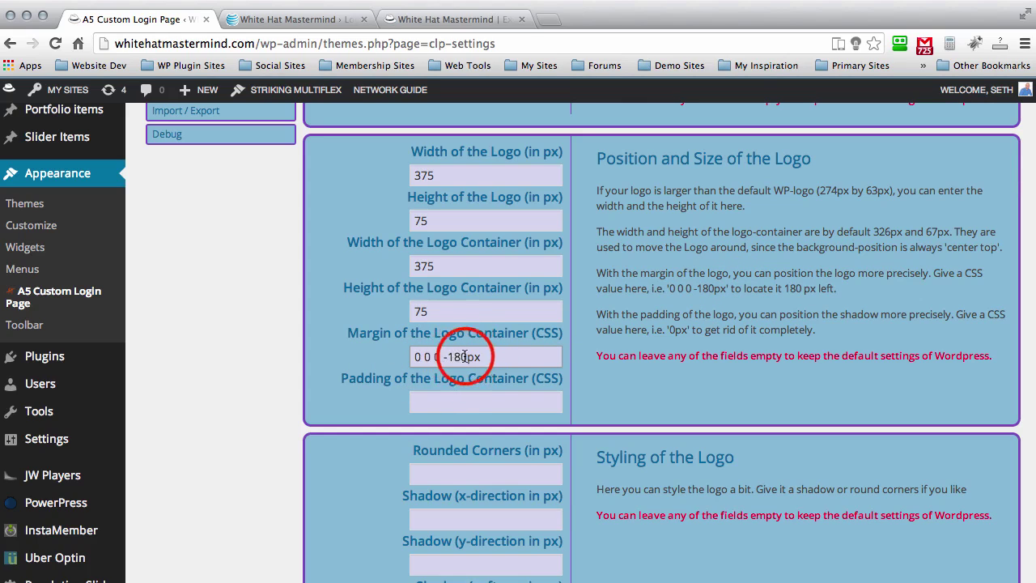
{"action": "key", "text": "BackSpace"}
{"action": "key", "text": "BackSpace"}
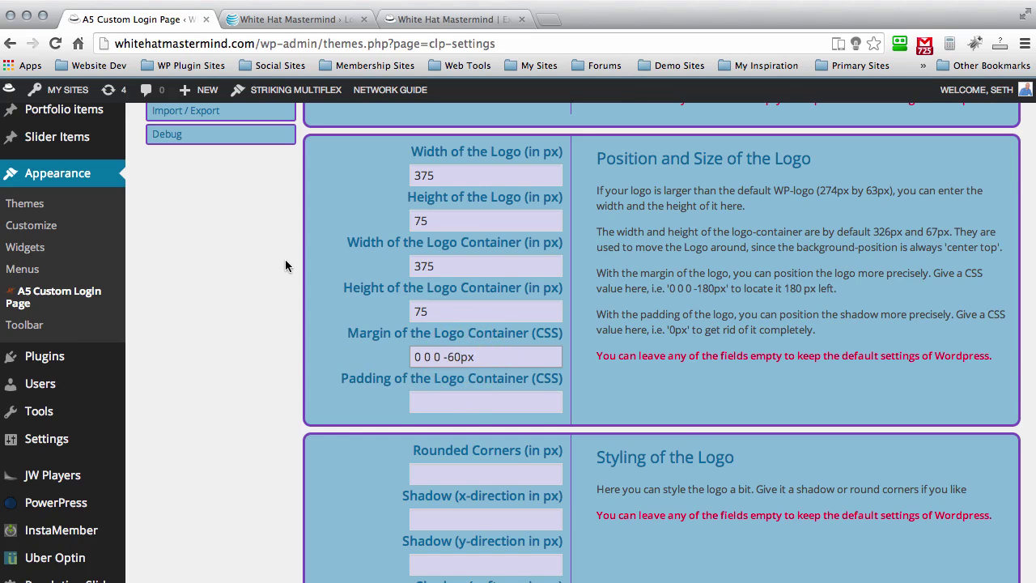
Look over the logo's rounded corner and shadow options and the body background settings.
{"action": "scroll", "coordinate": [285, 260], "scroll_direction": "down", "scroll_amount": 7}
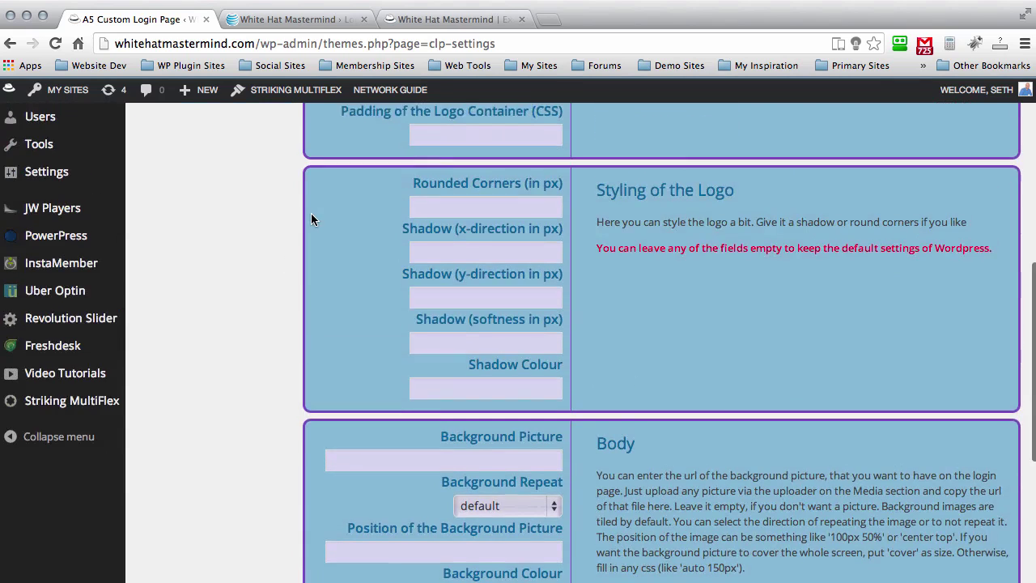
{"action": "scroll", "coordinate": [311, 218], "scroll_direction": "up", "scroll_amount": 1}
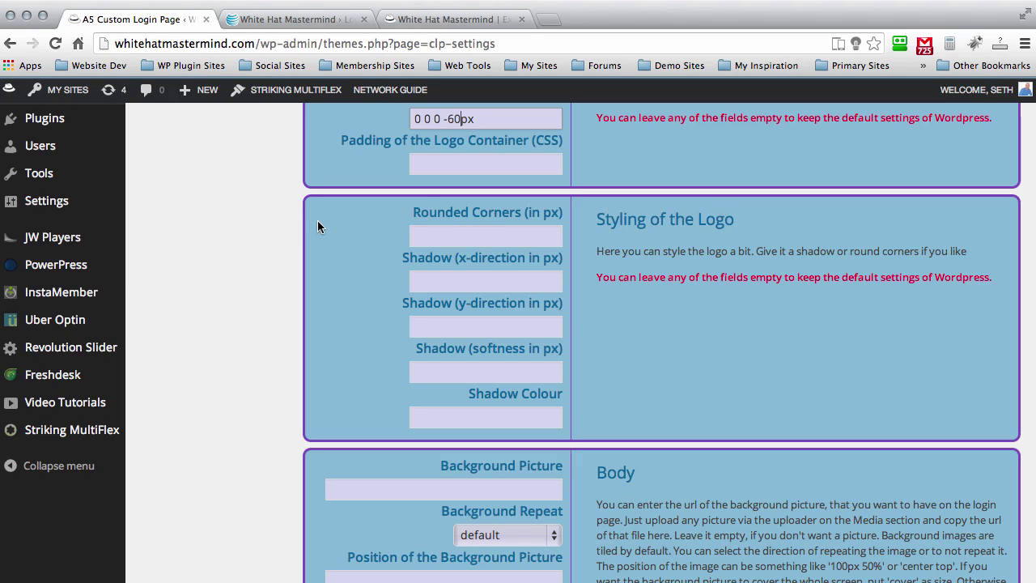
{"action": "scroll", "coordinate": [344, 224], "scroll_direction": "down", "scroll_amount": 1}
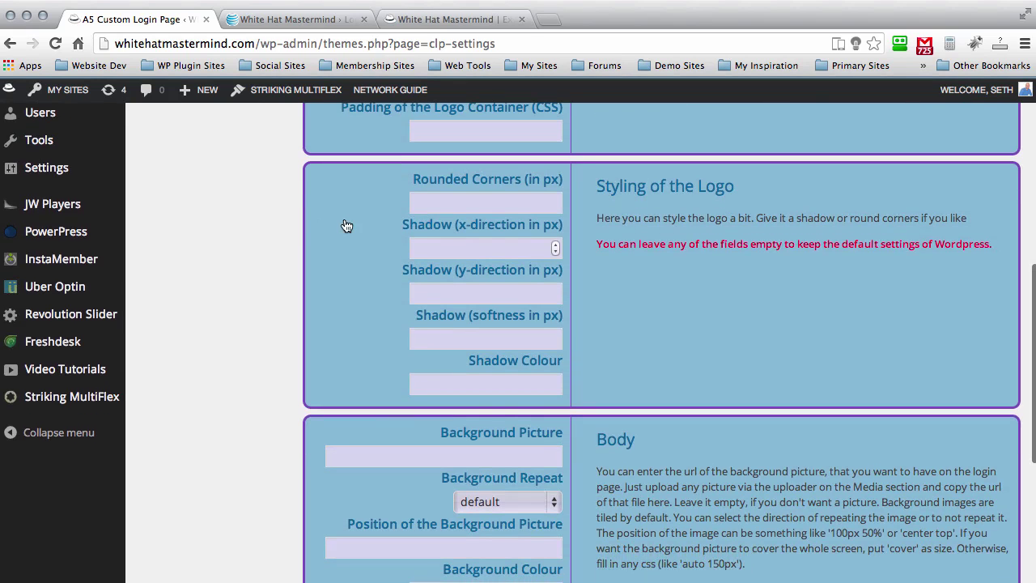
{"action": "left_click", "coordinate": [484, 390]}
{"action": "left_click", "coordinate": [335, 272]}
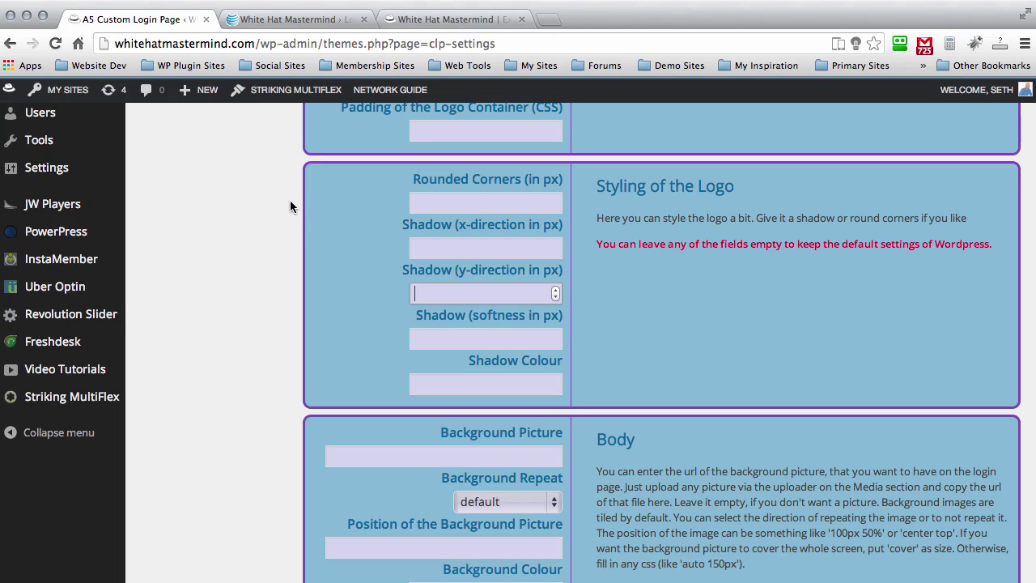
{"action": "scroll", "coordinate": [265, 210], "scroll_direction": "down", "scroll_amount": 2}
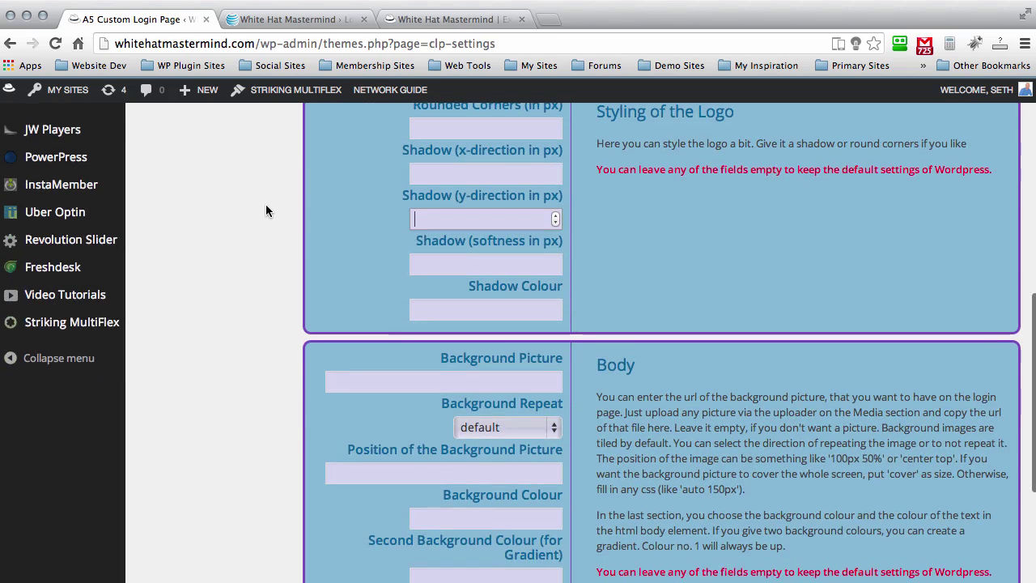
{"action": "scroll", "coordinate": [265, 210], "scroll_direction": "down", "scroll_amount": 2}
{"action": "scroll", "coordinate": [266, 210], "scroll_direction": "down", "scroll_amount": 2}
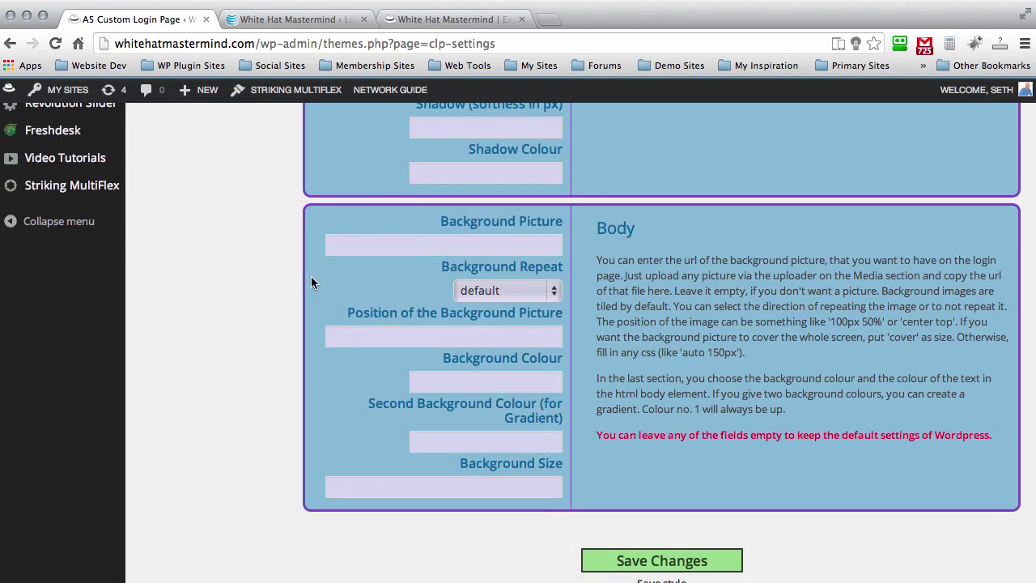
{"action": "scroll", "coordinate": [299, 230], "scroll_direction": "down", "scroll_amount": 2}
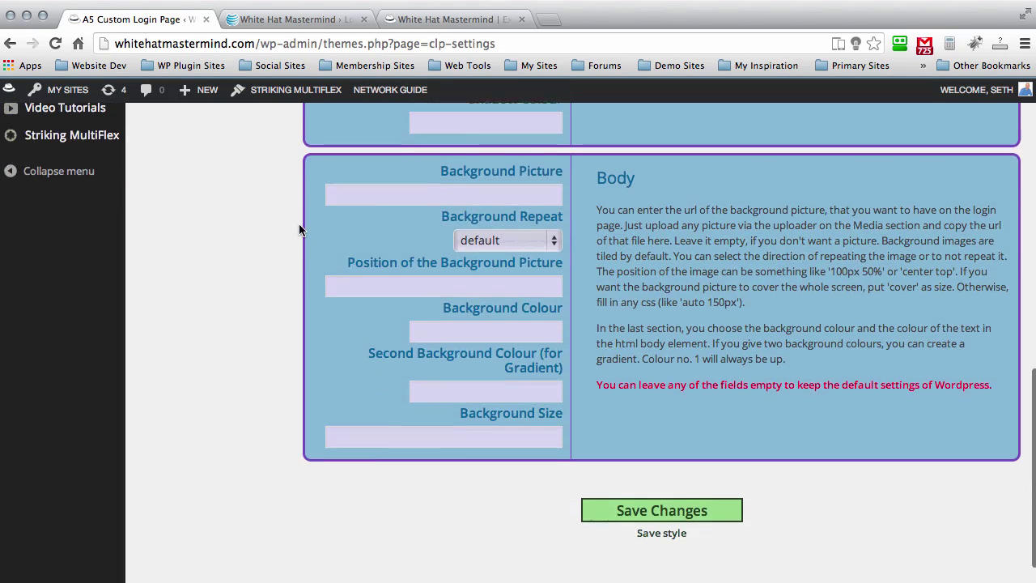
Choose dark grey #292929 as the body's Background Colour and save the style changes.
{"action": "left_click", "coordinate": [453, 311]}
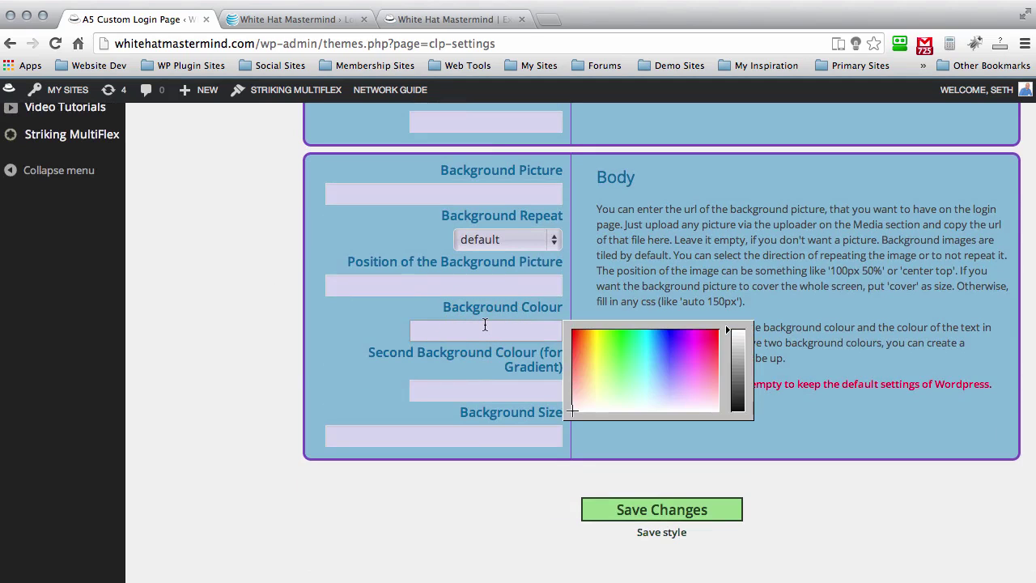
{"action": "left_click", "coordinate": [739, 364]}
{"action": "left_click_drag", "start_coordinate": [742, 368], "coordinate": [731, 398]}
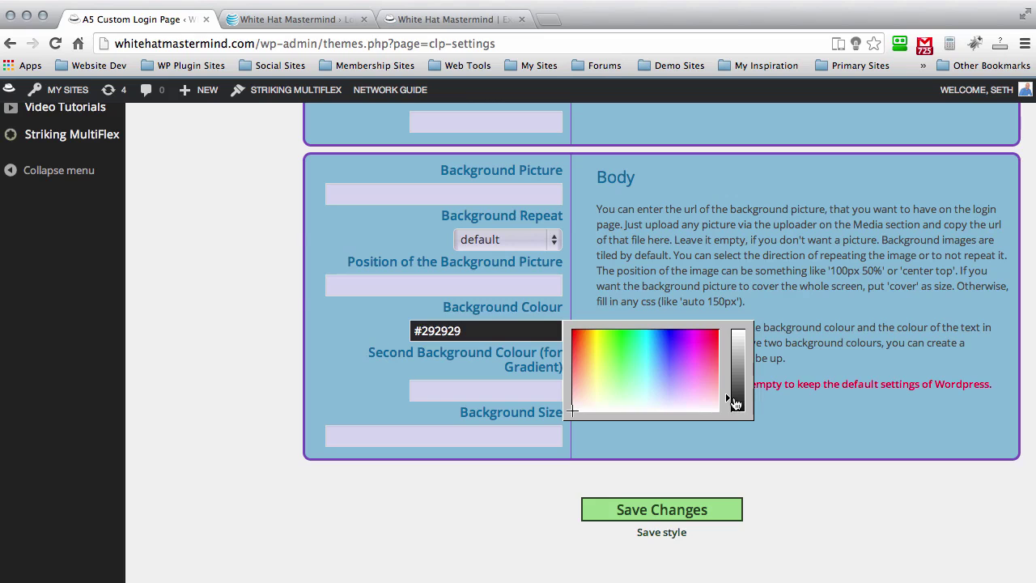
{"action": "left_click", "coordinate": [283, 260]}
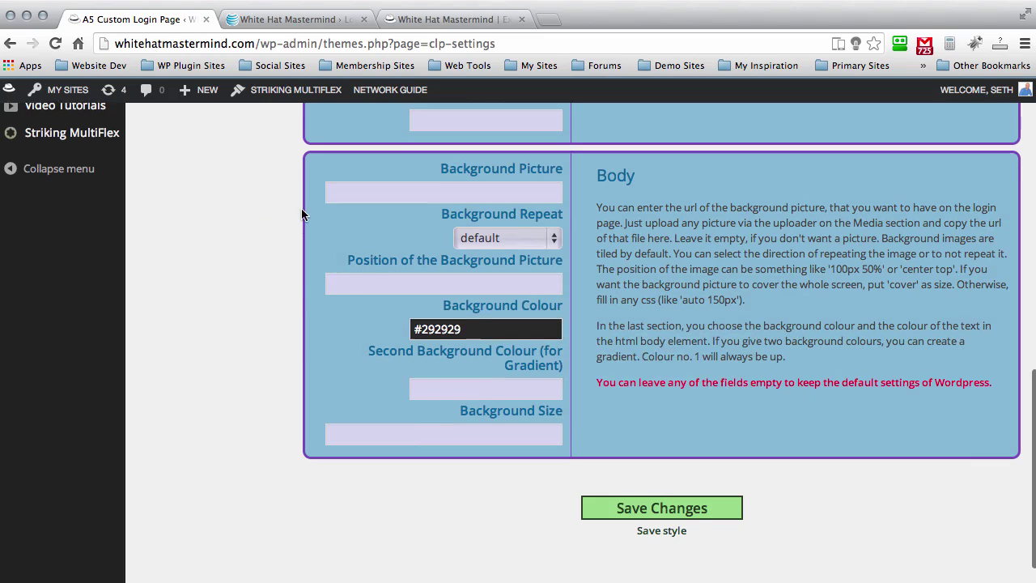
{"action": "scroll", "coordinate": [301, 213], "scroll_direction": "down", "scroll_amount": 1}
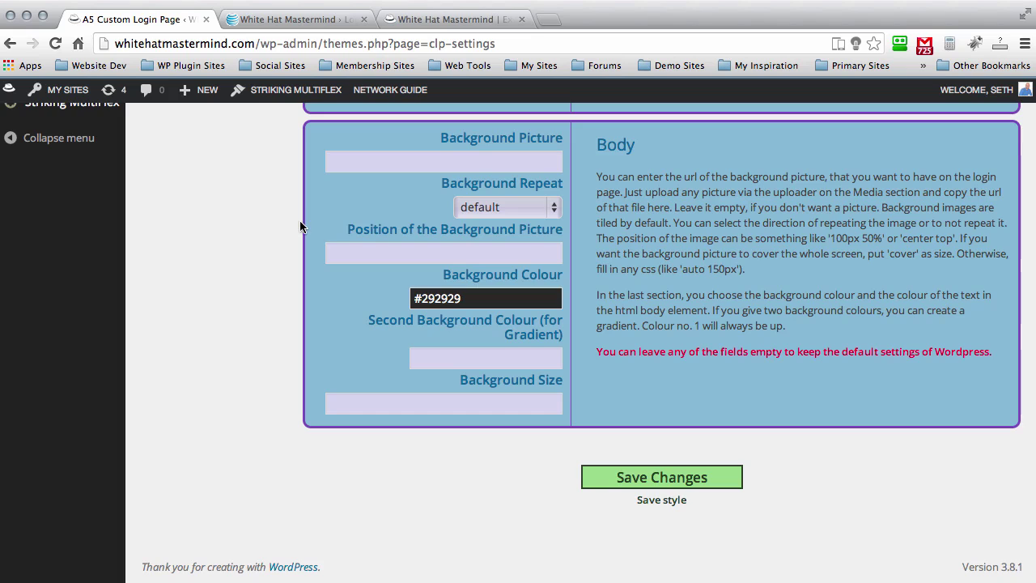
{"action": "left_click", "coordinate": [664, 480]}
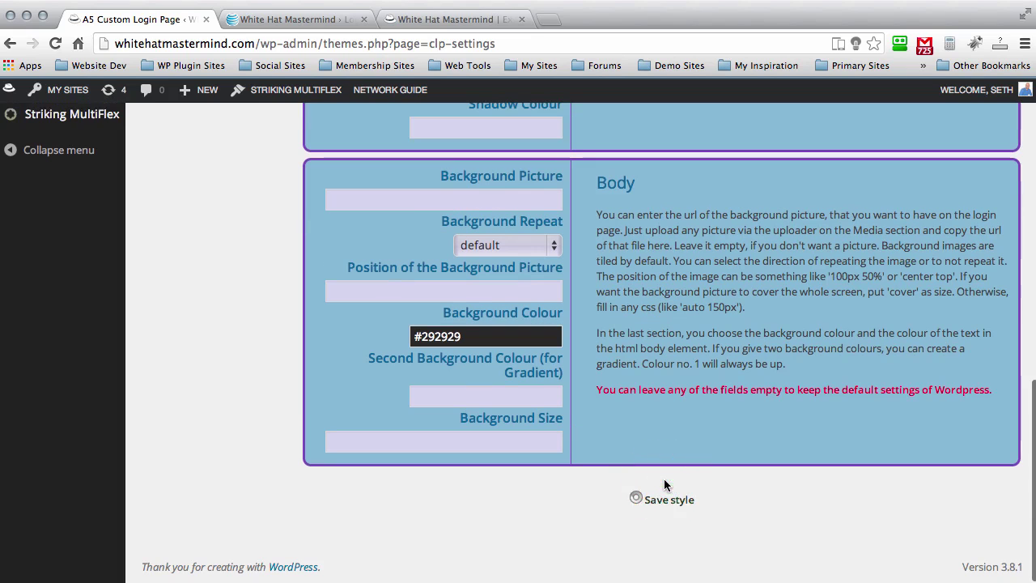
Switch to the site's login page and reload it to check the new logo and background colour.
{"action": "left_click", "coordinate": [321, 19]}
{"action": "left_click", "coordinate": [156, 215]}
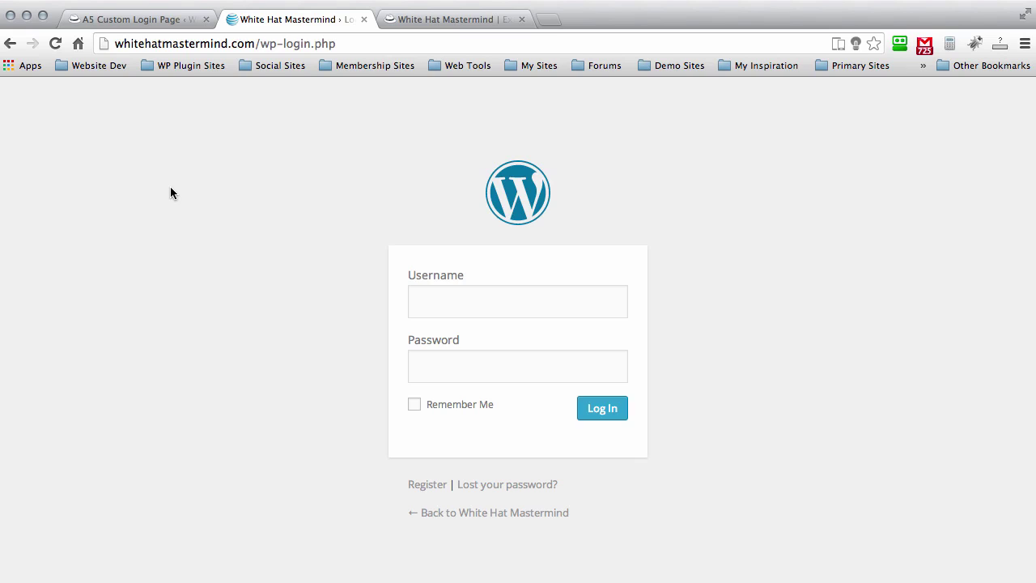
{"action": "key", "text": "super+r"}
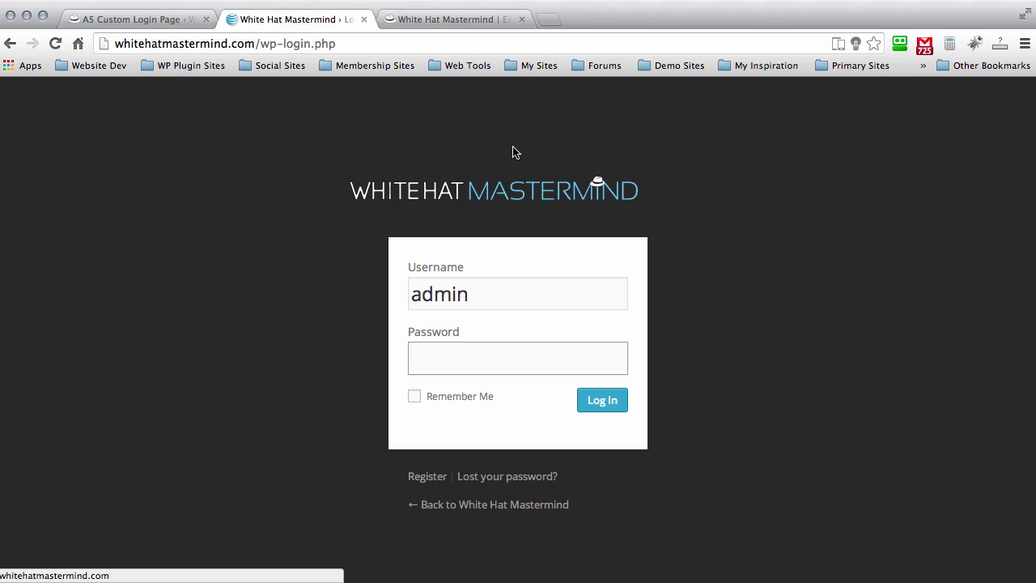
Return to the plugin settings, set the logo container's margin to 0 0 0 -30px and save the changes.
{"action": "left_click", "coordinate": [155, 20]}
{"action": "scroll", "coordinate": [496, 452], "scroll_direction": "up", "scroll_amount": 3}
{"action": "scroll", "coordinate": [497, 452], "scroll_direction": "up", "scroll_amount": 5}
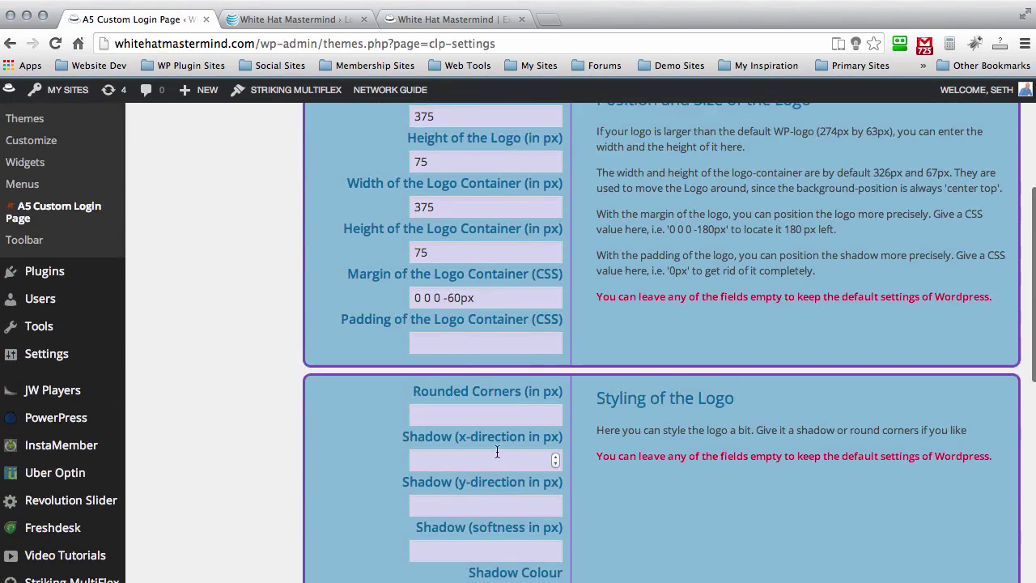
{"action": "left_click", "coordinate": [450, 396]}
{"action": "key", "text": "BackSpace"}
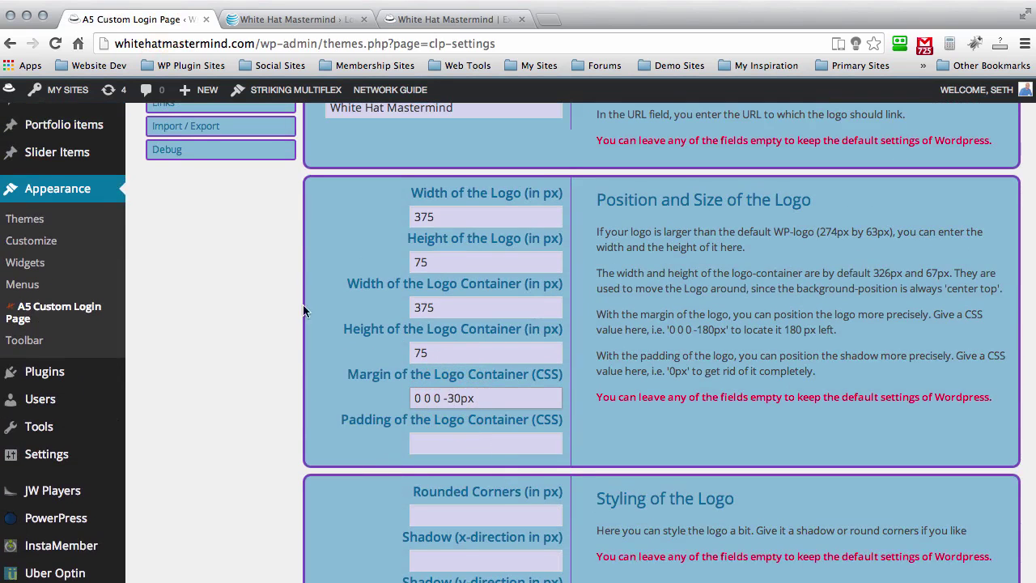
{"action": "type", "text": "3"}
{"action": "scroll", "coordinate": [303, 292], "scroll_direction": "down", "scroll_amount": 15}
{"action": "left_click", "coordinate": [608, 496]}
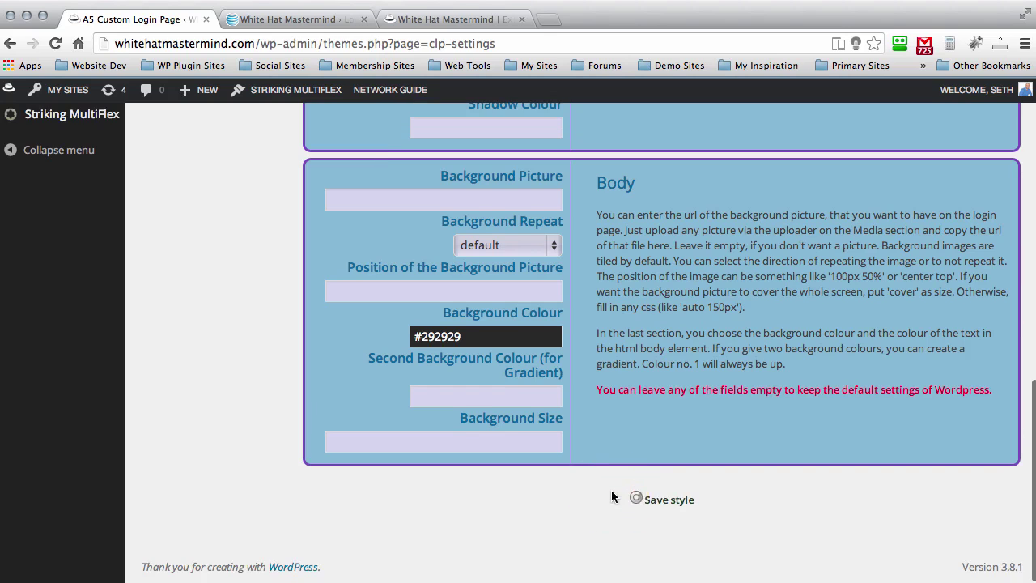
Reload the login page to check the logo's position above the login form.
{"action": "left_click", "coordinate": [294, 20]}
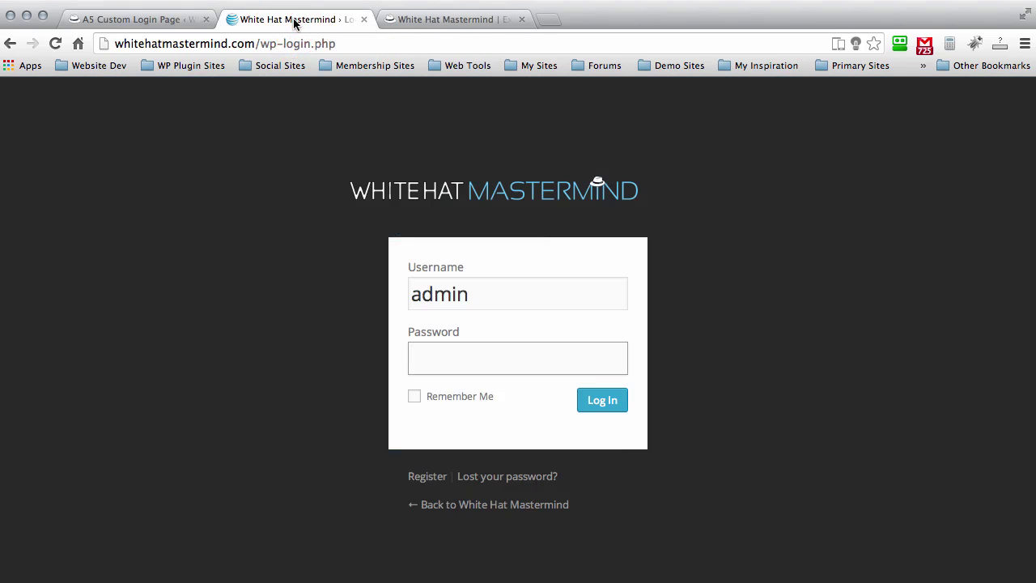
{"action": "key", "text": "super+r"}
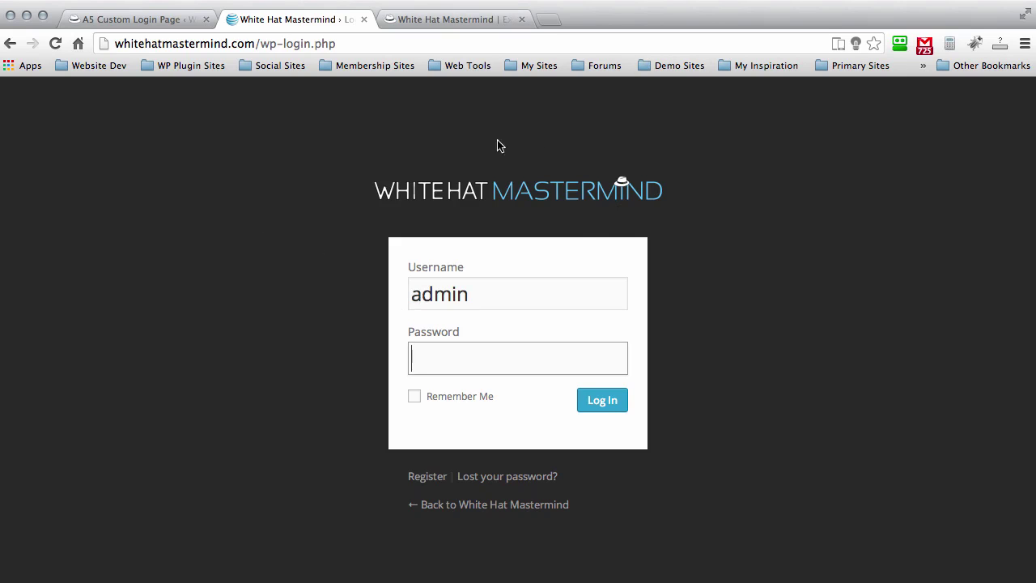
Open the plugin's Login Container settings and compare the available options with the site's login page.
{"action": "left_click", "coordinate": [138, 23]}
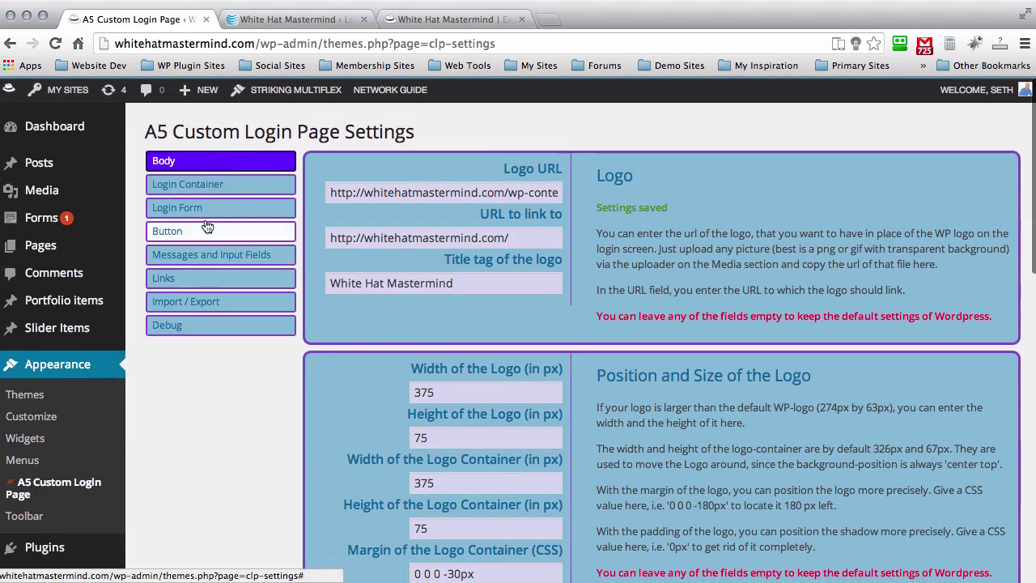
{"action": "left_click", "coordinate": [206, 185]}
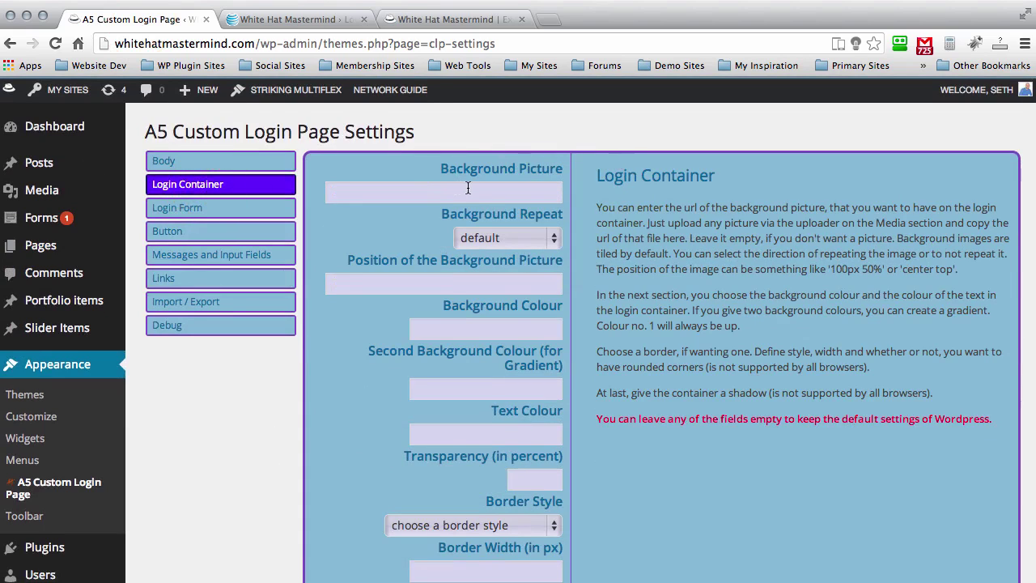
{"action": "scroll", "coordinate": [579, 154], "scroll_direction": "down", "scroll_amount": 2}
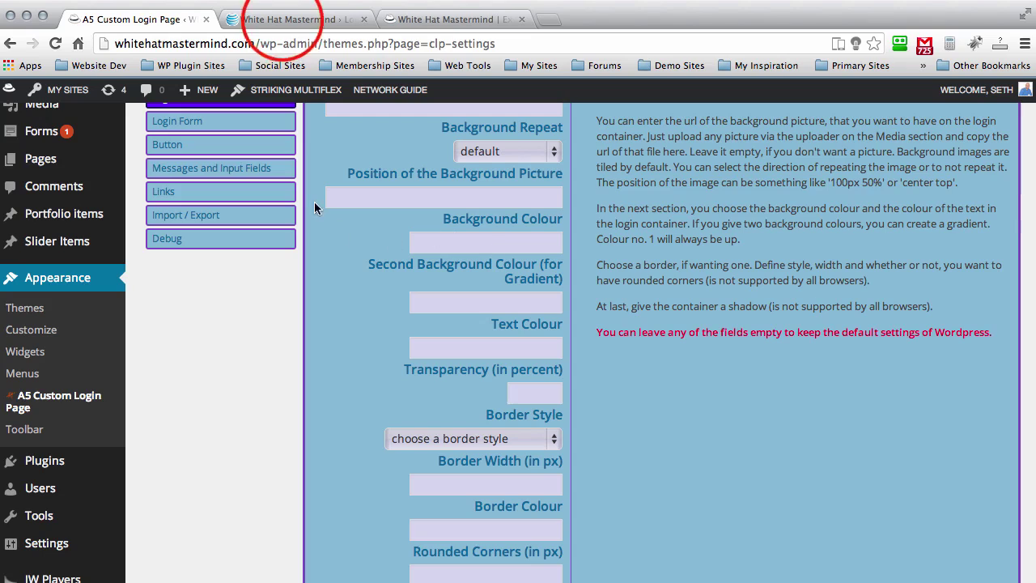
{"action": "left_click", "coordinate": [283, 20]}
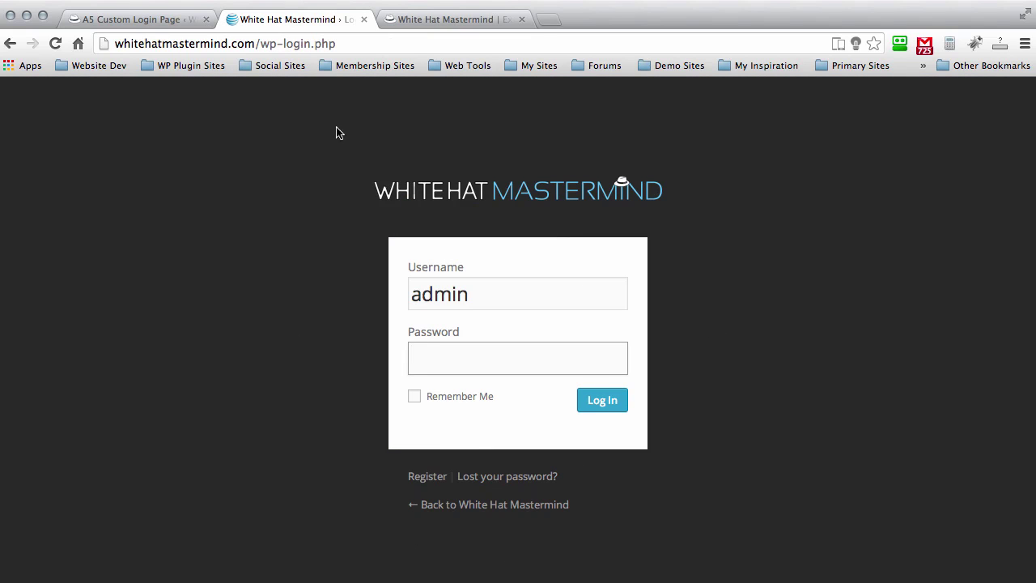
{"action": "left_click", "coordinate": [134, 20]}
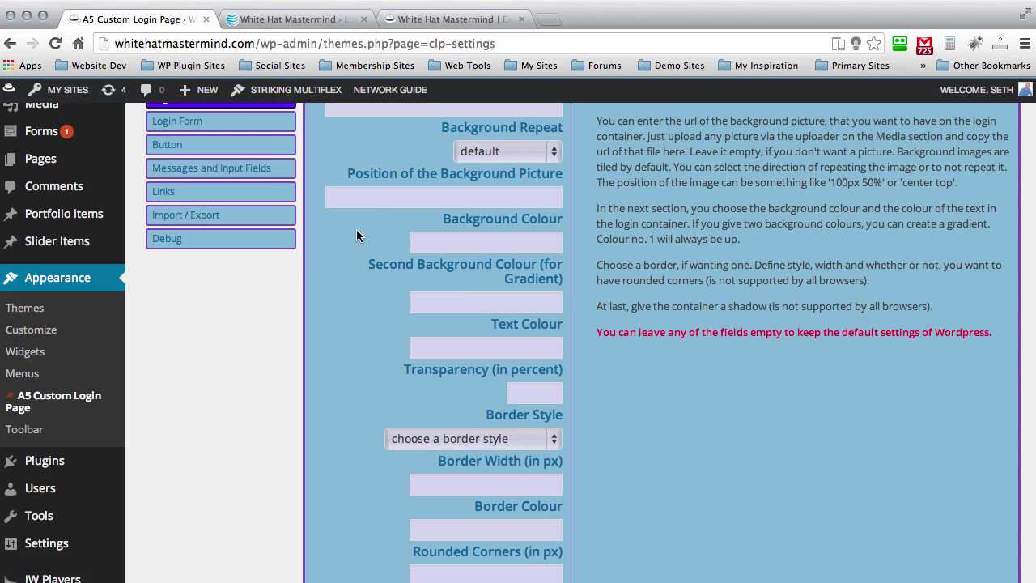
{"action": "scroll", "coordinate": [465, 247], "scroll_direction": "up", "scroll_amount": 3}
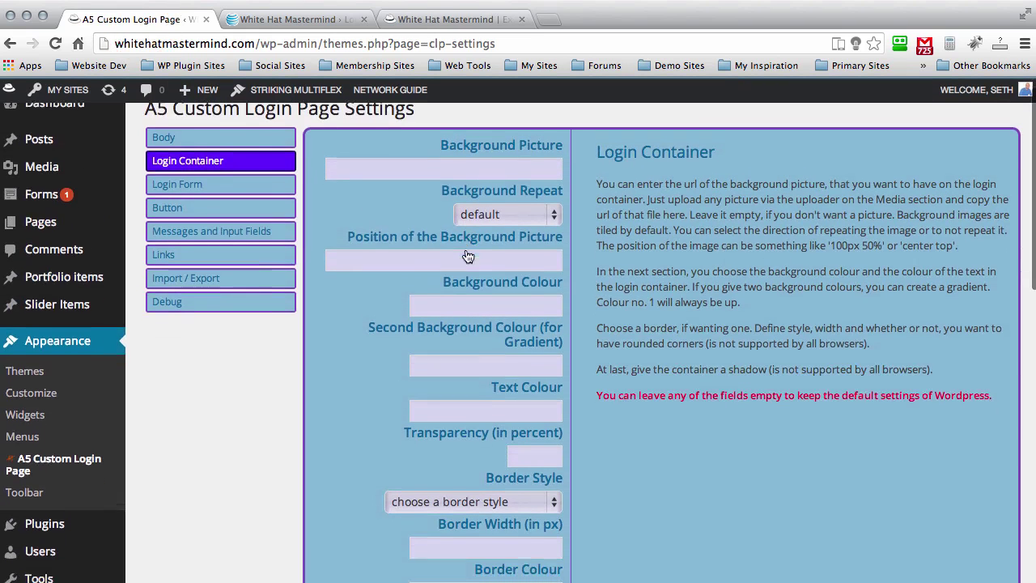
Set the Login Container's Background Colour to grey #575757.
{"action": "scroll", "coordinate": [467, 257], "scroll_direction": "down", "scroll_amount": 1}
{"action": "left_click", "coordinate": [487, 301]}
{"action": "left_click", "coordinate": [735, 300]}
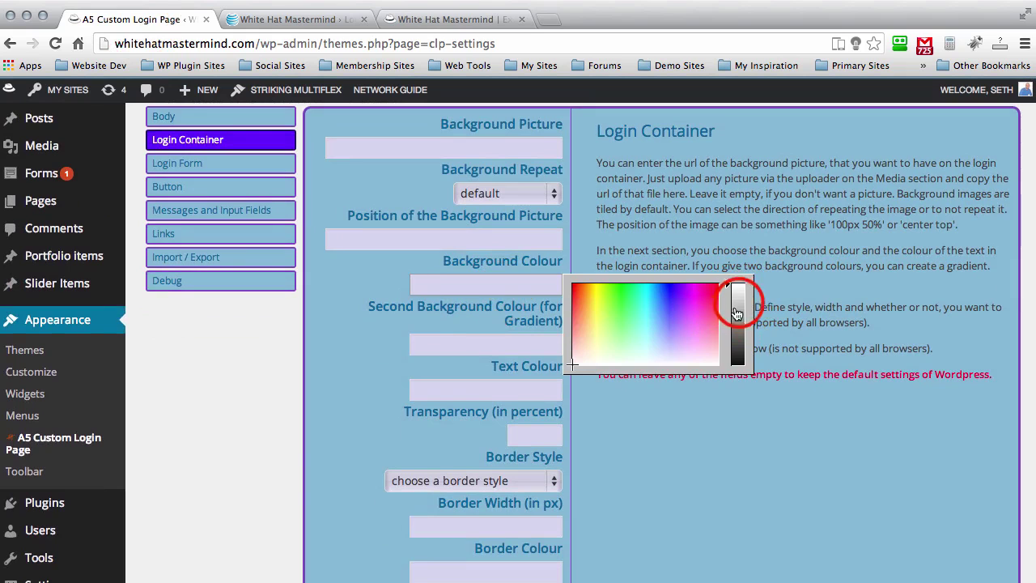
{"action": "left_click_drag", "start_coordinate": [737, 314], "coordinate": [731, 337]}
{"action": "left_click", "coordinate": [806, 258]}
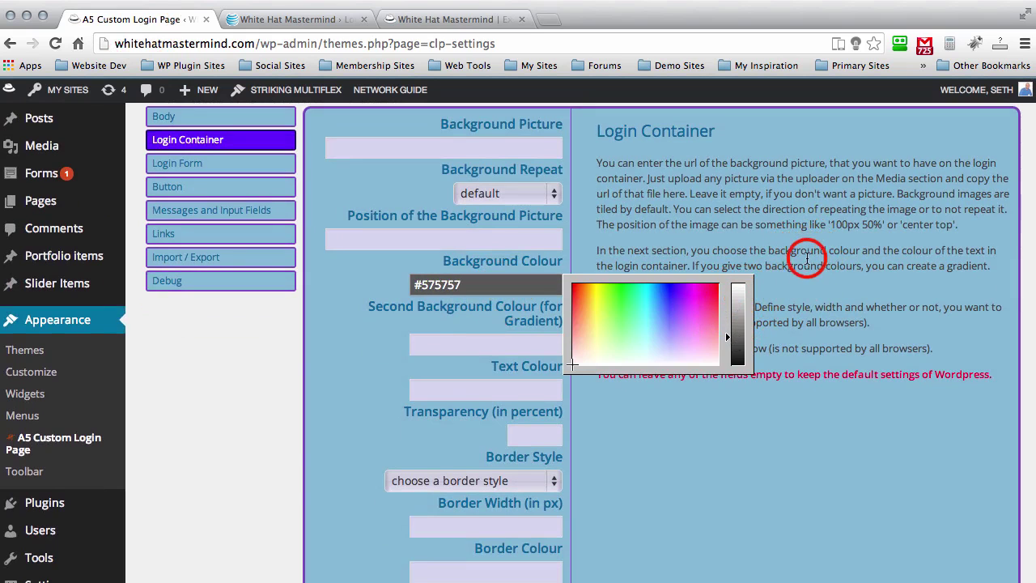
Set the Login Container's Text Colour to white #ffffff.
{"action": "scroll", "coordinate": [747, 210], "scroll_direction": "down", "scroll_amount": 5}
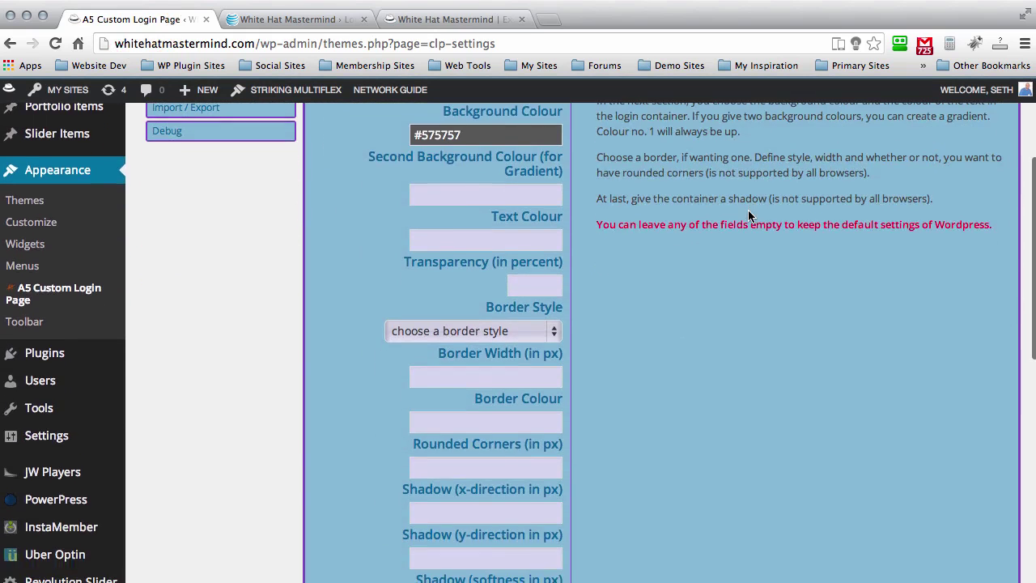
{"action": "scroll", "coordinate": [747, 210], "scroll_direction": "down", "scroll_amount": 15}
{"action": "scroll", "coordinate": [748, 210], "scroll_direction": "up", "scroll_amount": 13}
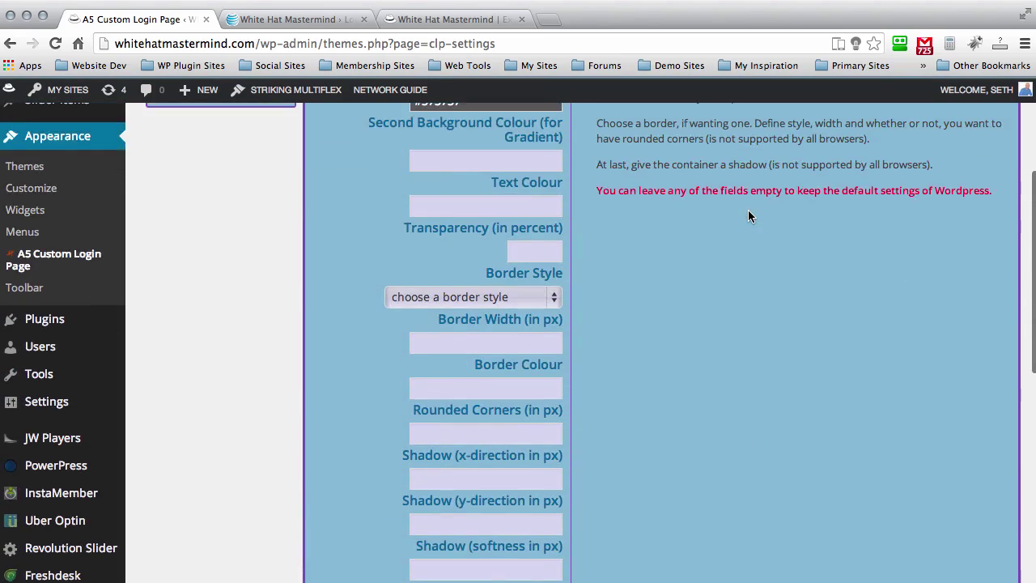
{"action": "scroll", "coordinate": [747, 209], "scroll_direction": "up", "scroll_amount": 8}
{"action": "scroll", "coordinate": [748, 210], "scroll_direction": "down", "scroll_amount": 2}
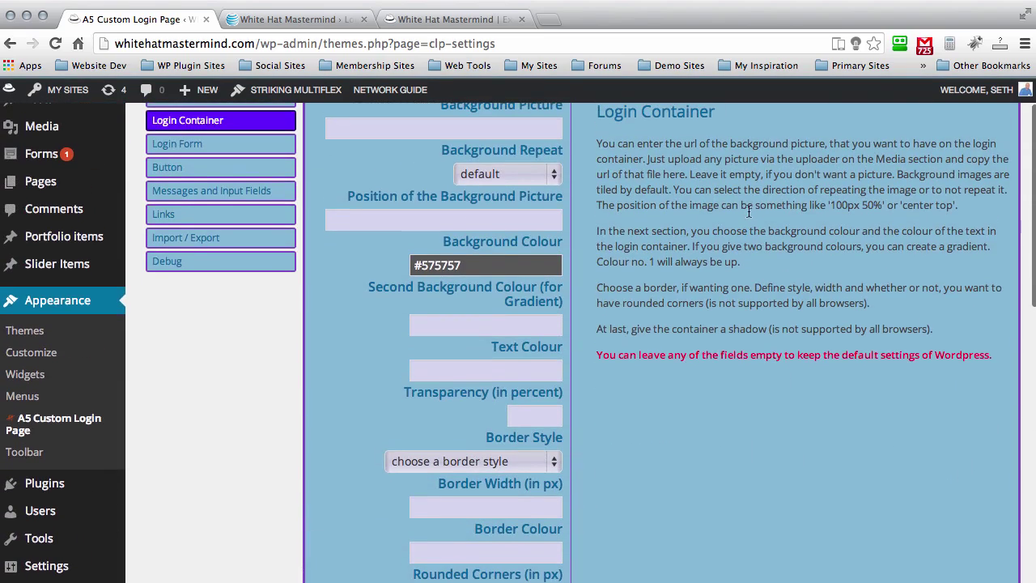
{"action": "scroll", "coordinate": [748, 210], "scroll_direction": "up", "scroll_amount": 2}
{"action": "scroll", "coordinate": [748, 210], "scroll_direction": "down", "scroll_amount": 4}
{"action": "left_click", "coordinate": [500, 331]}
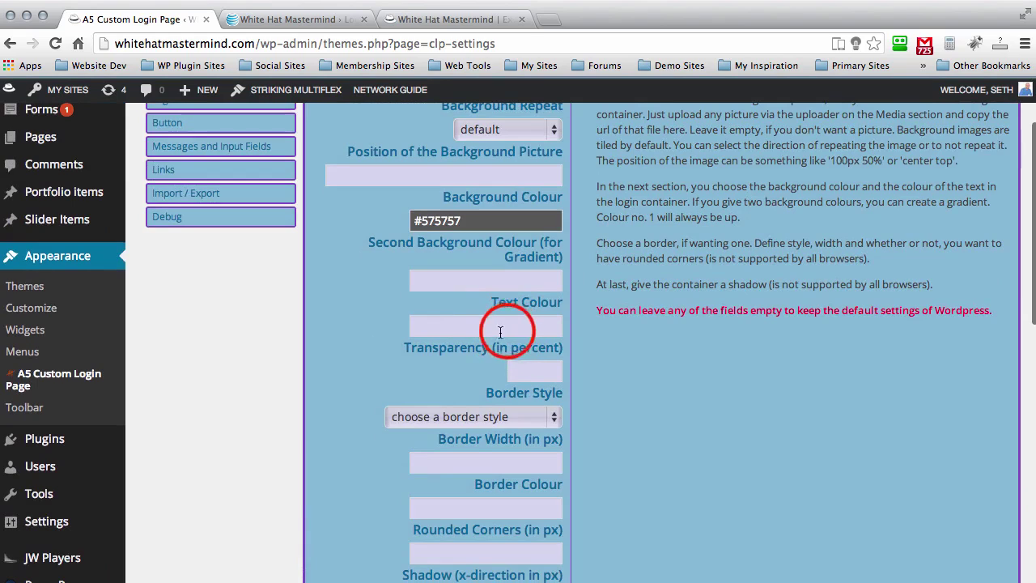
{"action": "left_click_drag", "start_coordinate": [603, 342], "coordinate": [546, 433]}
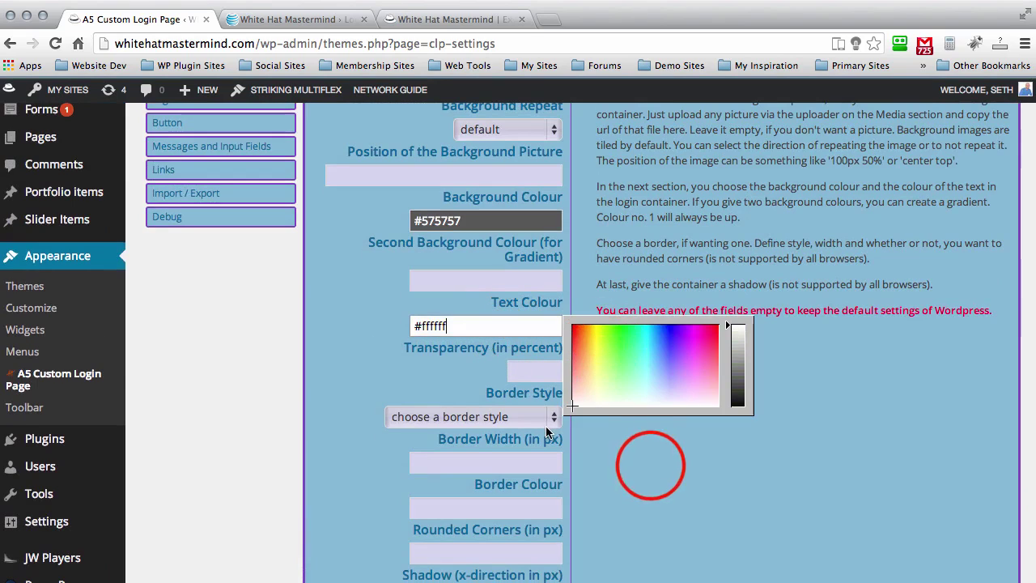
{"action": "left_click", "coordinate": [650, 465]}
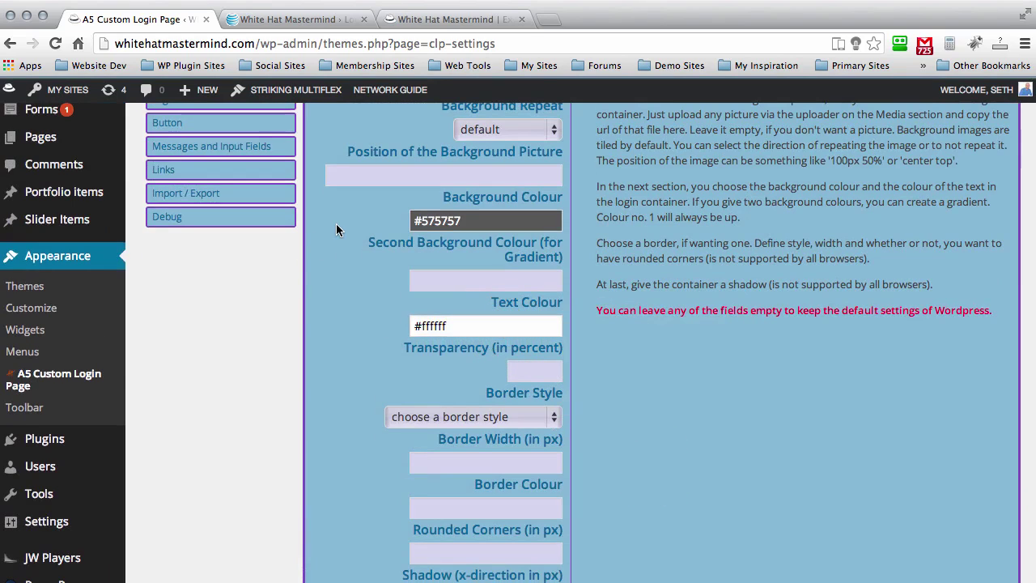
Save the Login Container style changes and check the result on the login page.
{"action": "scroll", "coordinate": [337, 229], "scroll_direction": "down", "scroll_amount": 5}
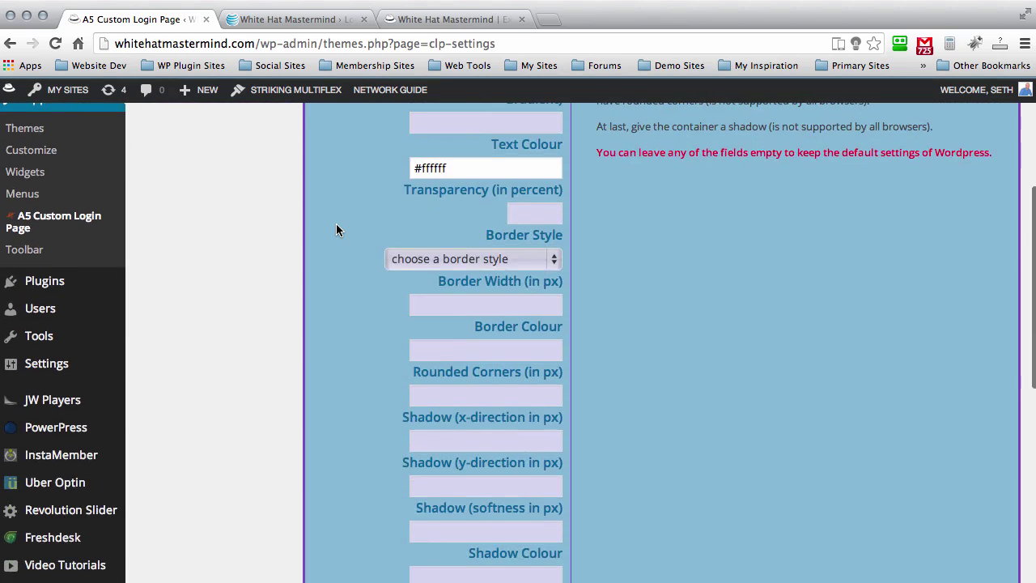
{"action": "scroll", "coordinate": [336, 230], "scroll_direction": "down", "scroll_amount": 7}
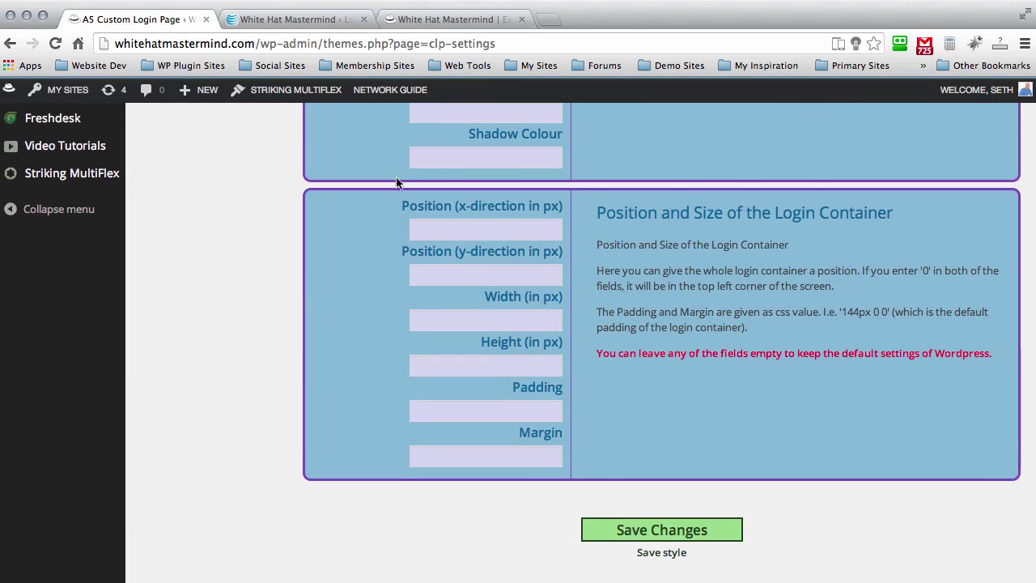
{"action": "left_click", "coordinate": [660, 530]}
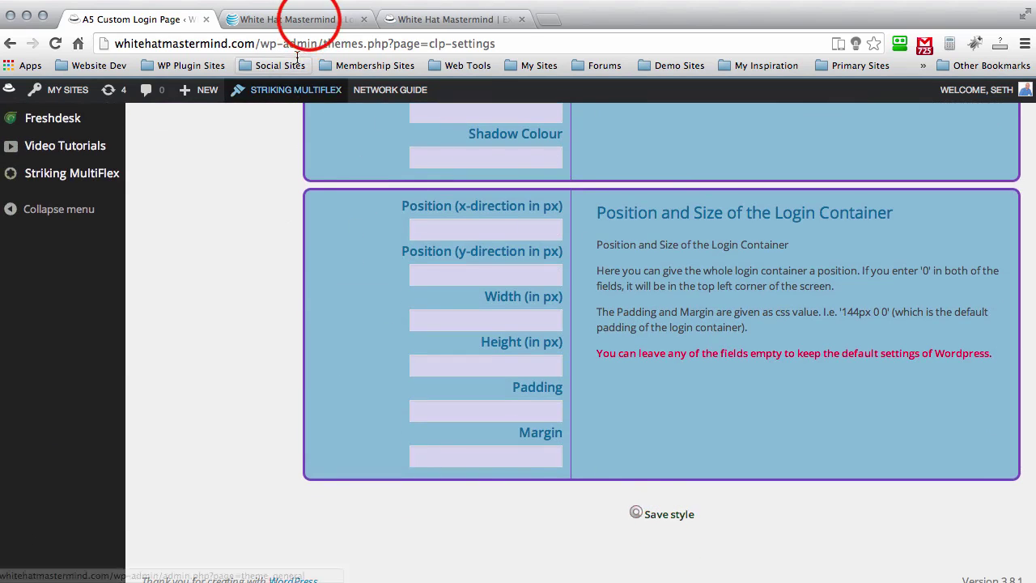
{"action": "left_click", "coordinate": [307, 19]}
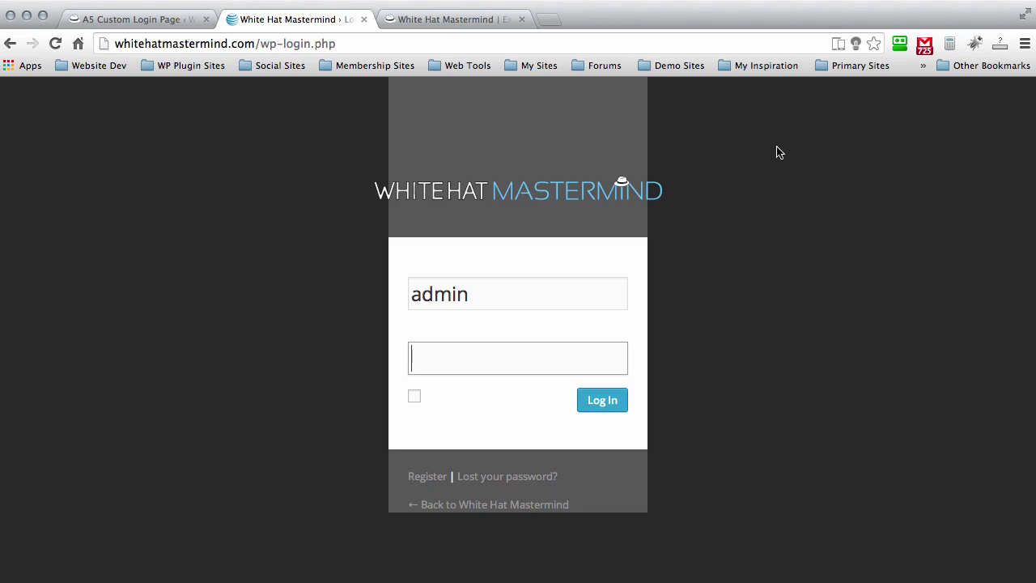
Return to the plugin settings and clear the Login Container's Background Colour.
{"action": "left_click", "coordinate": [139, 22]}
{"action": "scroll", "coordinate": [453, 369], "scroll_direction": "up", "scroll_amount": 10}
{"action": "left_click", "coordinate": [450, 330]}
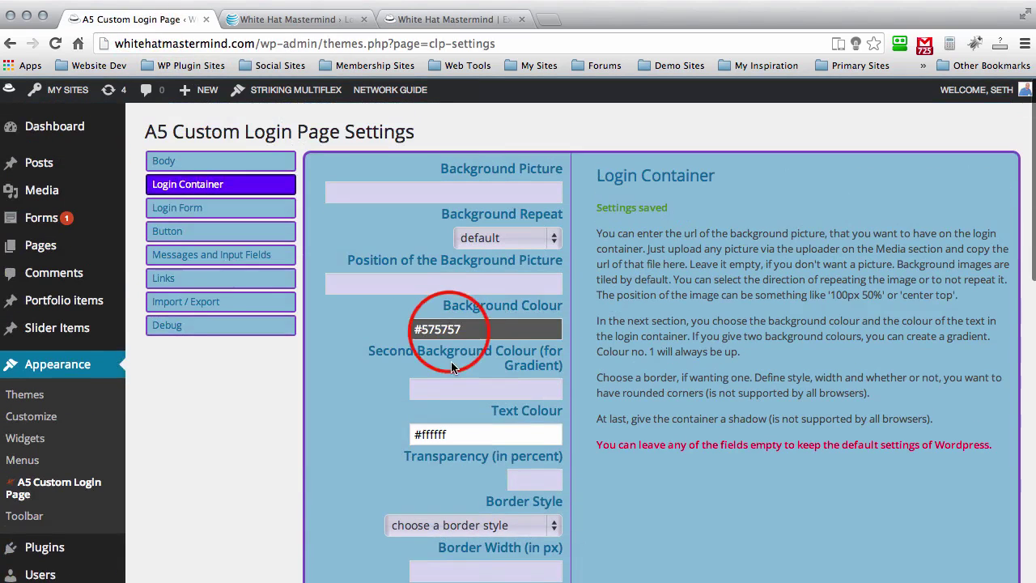
{"action": "scroll", "coordinate": [331, 292], "scroll_direction": "down", "scroll_amount": 15}
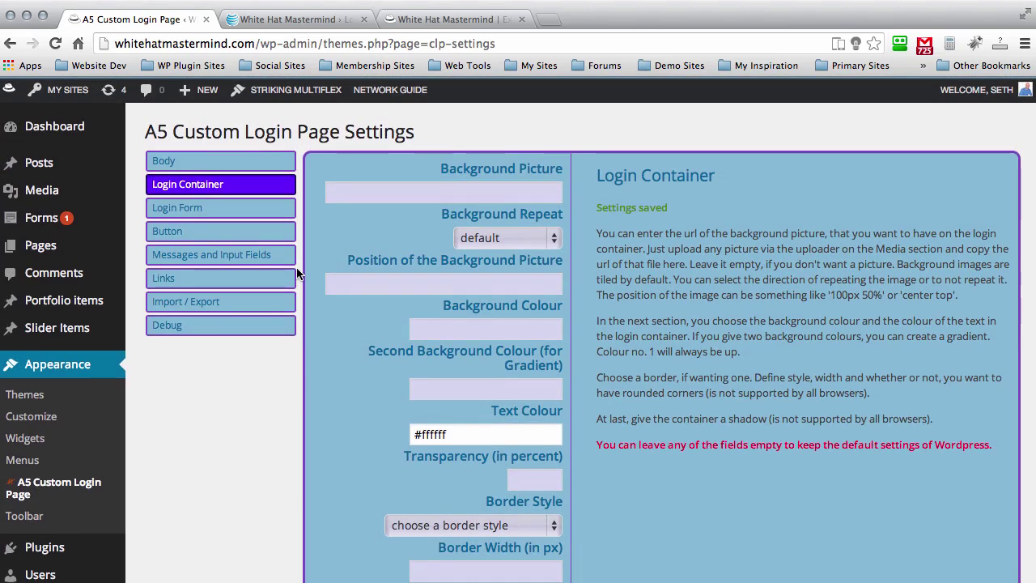
Open the Login Form settings and set the form's Background Colour to near-black #1f1f1f.
{"action": "left_click", "coordinate": [209, 210]}
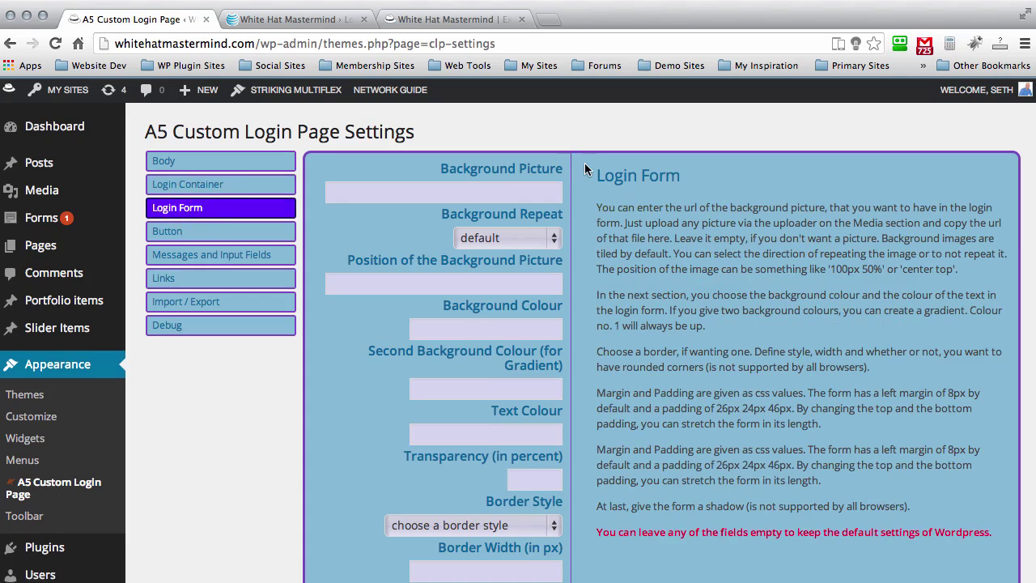
{"action": "scroll", "coordinate": [584, 162], "scroll_direction": "down", "scroll_amount": 1}
{"action": "left_click", "coordinate": [488, 296]}
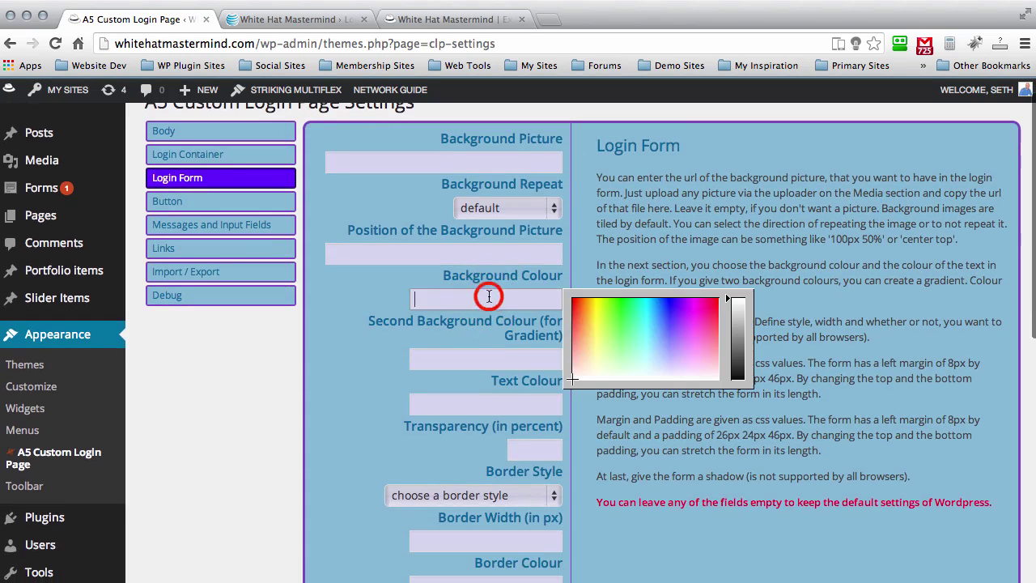
{"action": "left_click", "coordinate": [736, 336]}
{"action": "left_click_drag", "start_coordinate": [737, 336], "coordinate": [737, 374]}
{"action": "left_click", "coordinate": [324, 280]}
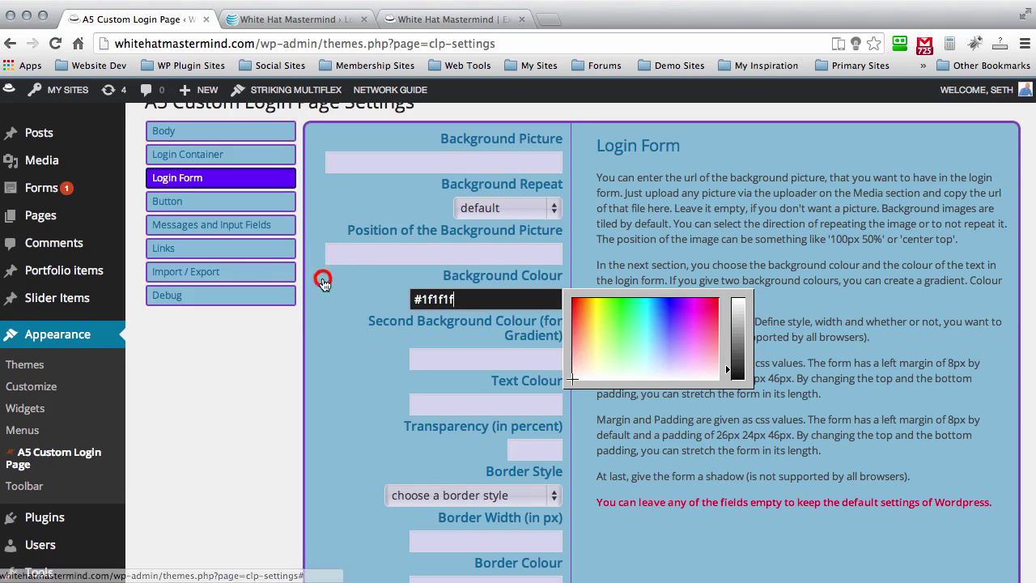
Set the Login Form's Text Colour to white #ffffff.
{"action": "scroll", "coordinate": [316, 242], "scroll_direction": "down", "scroll_amount": 3}
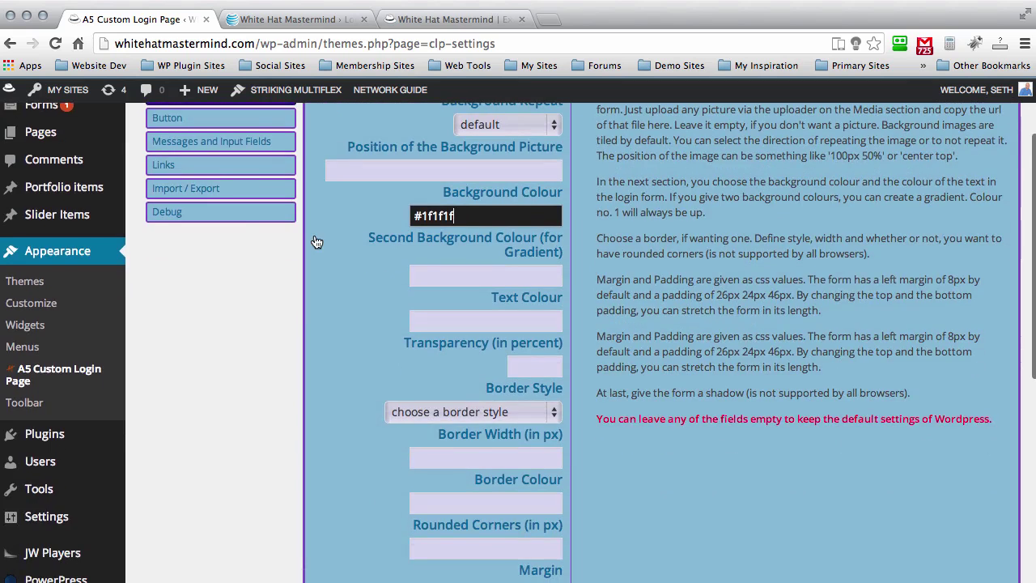
{"action": "left_click", "coordinate": [490, 277]}
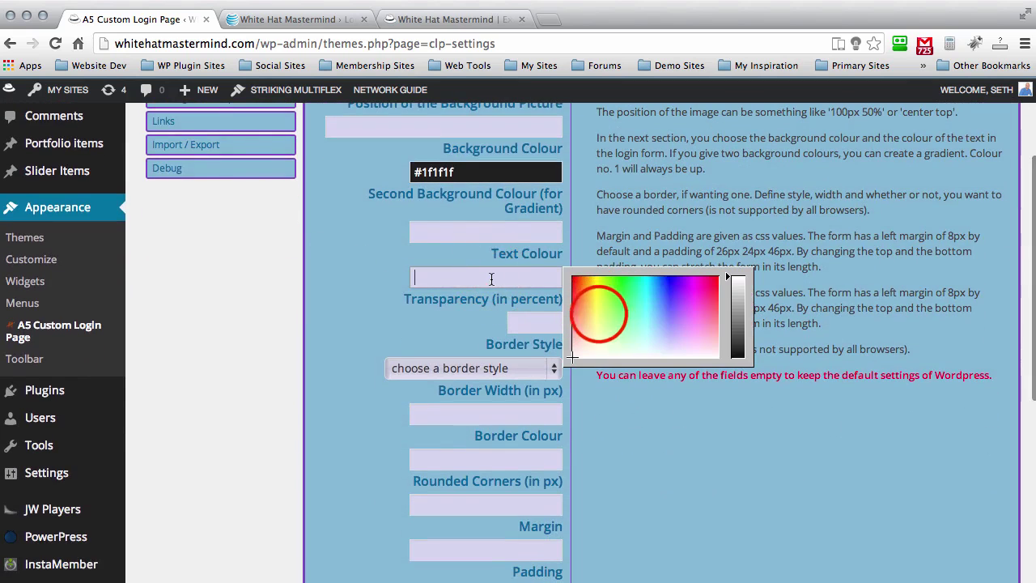
{"action": "left_click", "coordinate": [599, 314]}
{"action": "left_click_drag", "start_coordinate": [599, 314], "coordinate": [339, 257]}
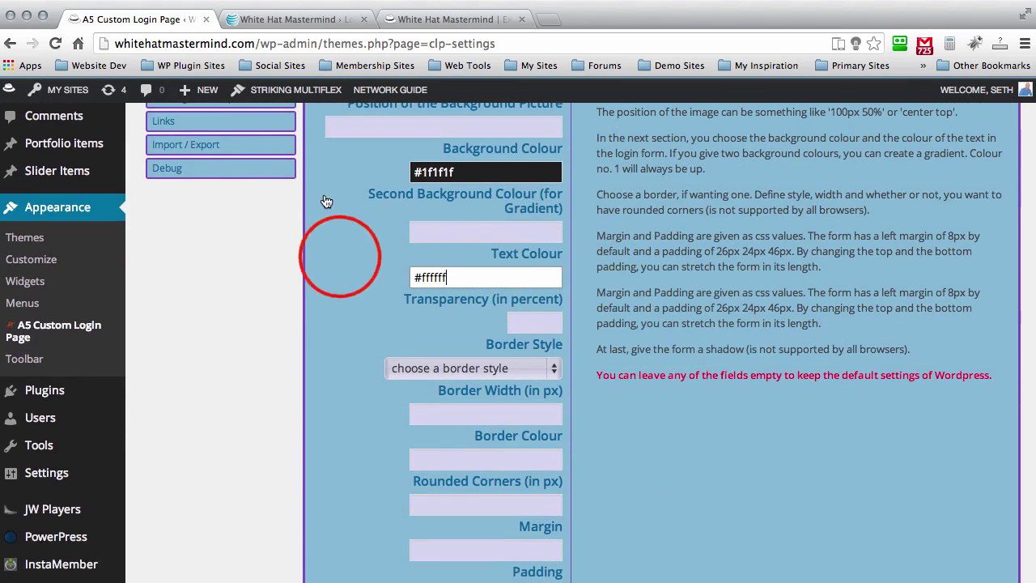
Set the Login Form's shadow to 0 px in both the x-direction and the y-direction.
{"action": "scroll", "coordinate": [326, 202], "scroll_direction": "down", "scroll_amount": 1}
{"action": "scroll", "coordinate": [326, 201], "scroll_direction": "down", "scroll_amount": 2}
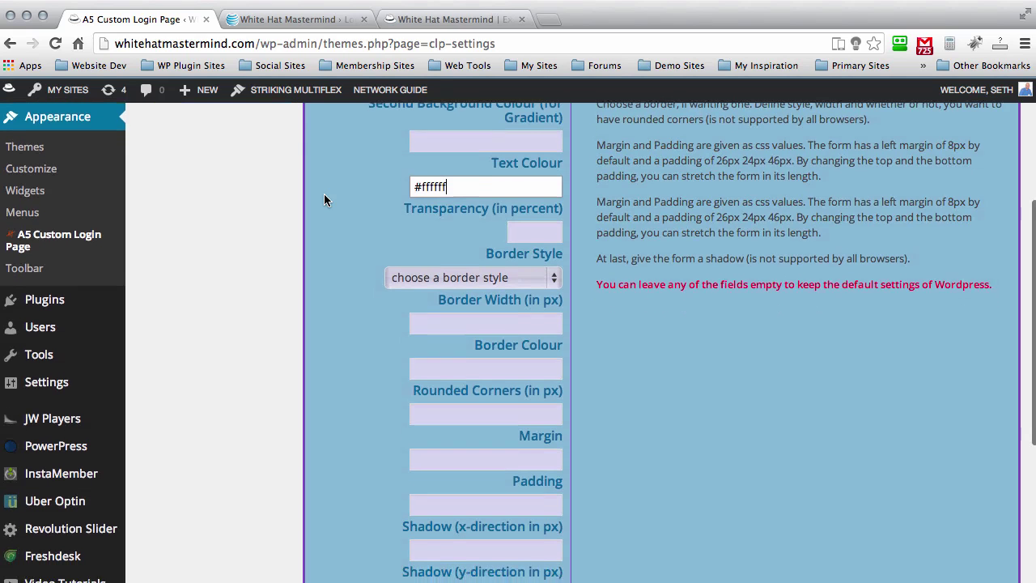
{"action": "scroll", "coordinate": [326, 202], "scroll_direction": "down", "scroll_amount": 5}
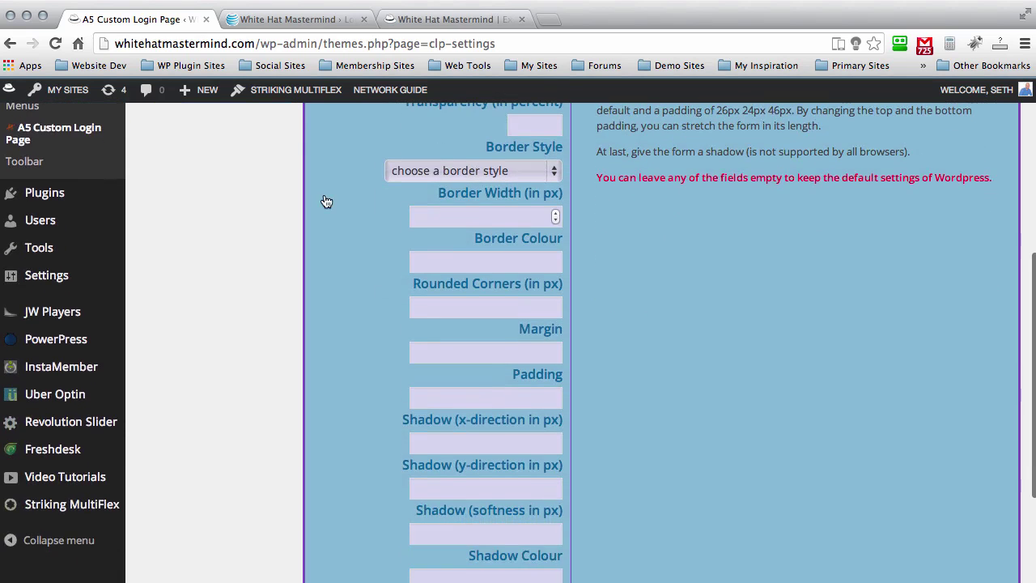
{"action": "scroll", "coordinate": [326, 201], "scroll_direction": "down", "scroll_amount": 3}
{"action": "left_click", "coordinate": [427, 313]}
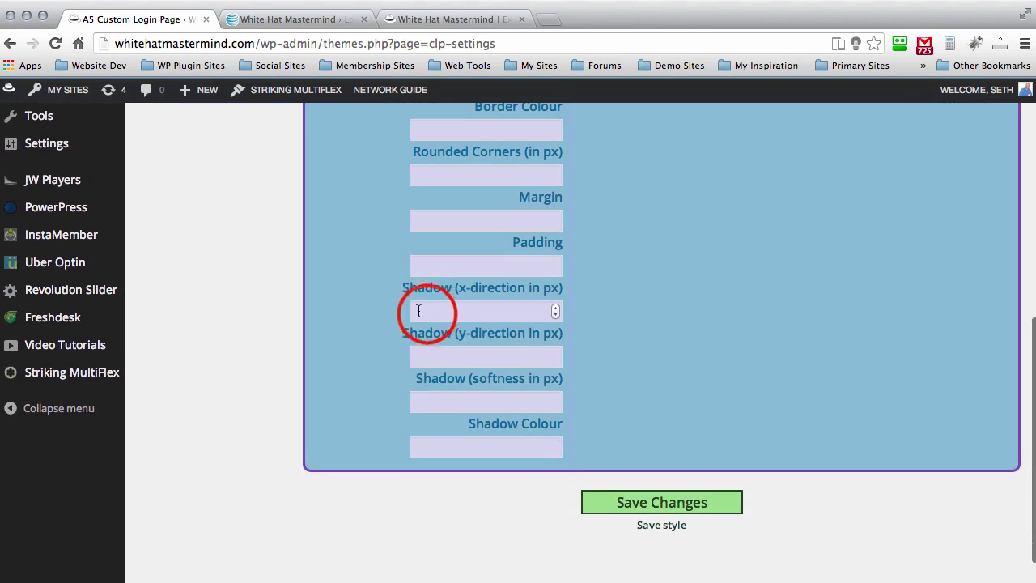
{"action": "type", "text": "0"}
{"action": "left_click", "coordinate": [428, 357]}
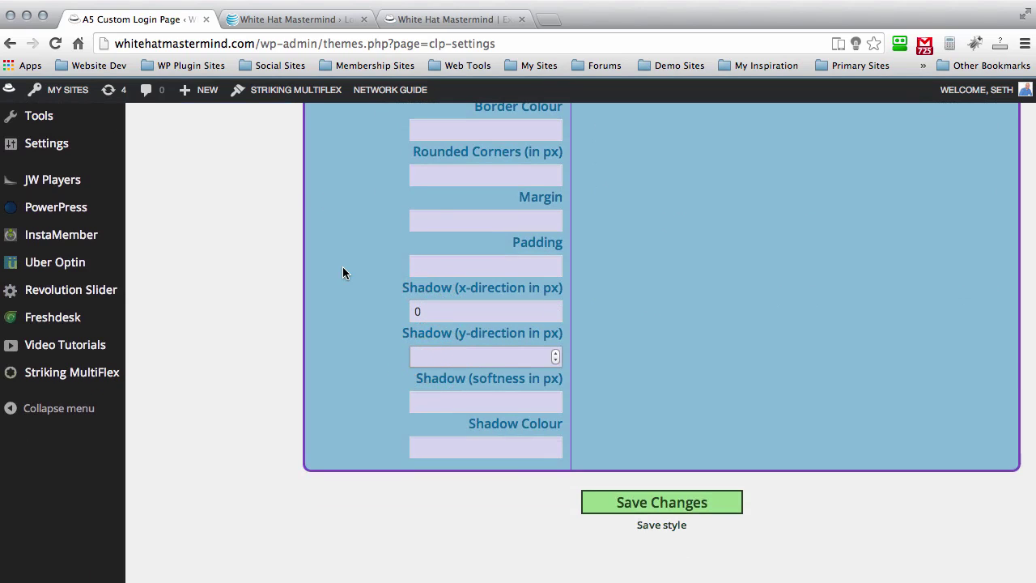
{"action": "type", "text": "0"}
{"action": "left_click", "coordinate": [431, 311]}
{"action": "key", "text": "BackSpace"}
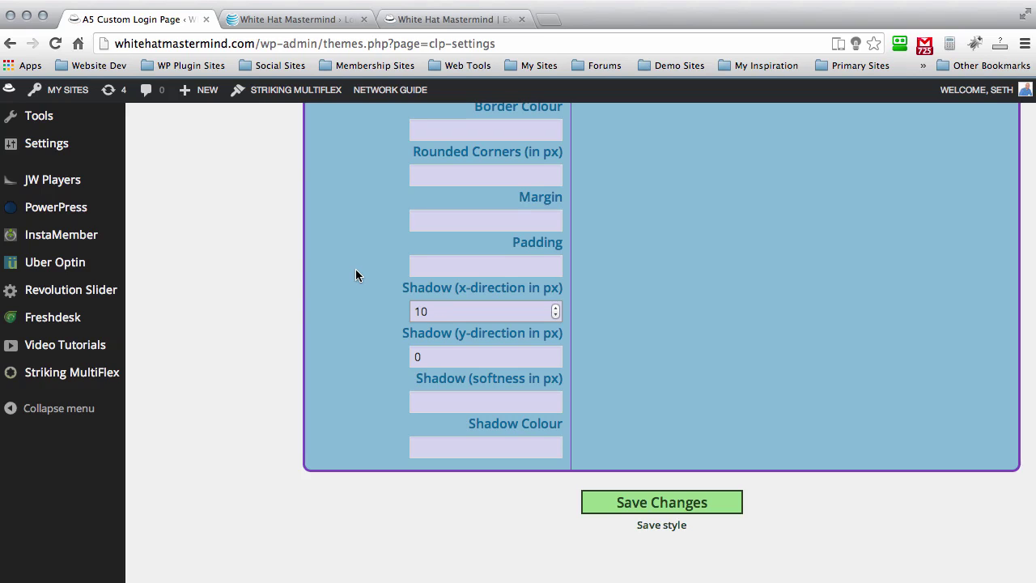
{"action": "key", "text": "BackSpace"}
{"action": "key", "text": "BackSpace"}
{"action": "scroll", "coordinate": [358, 205], "scroll_direction": "down", "scroll_amount": 1}
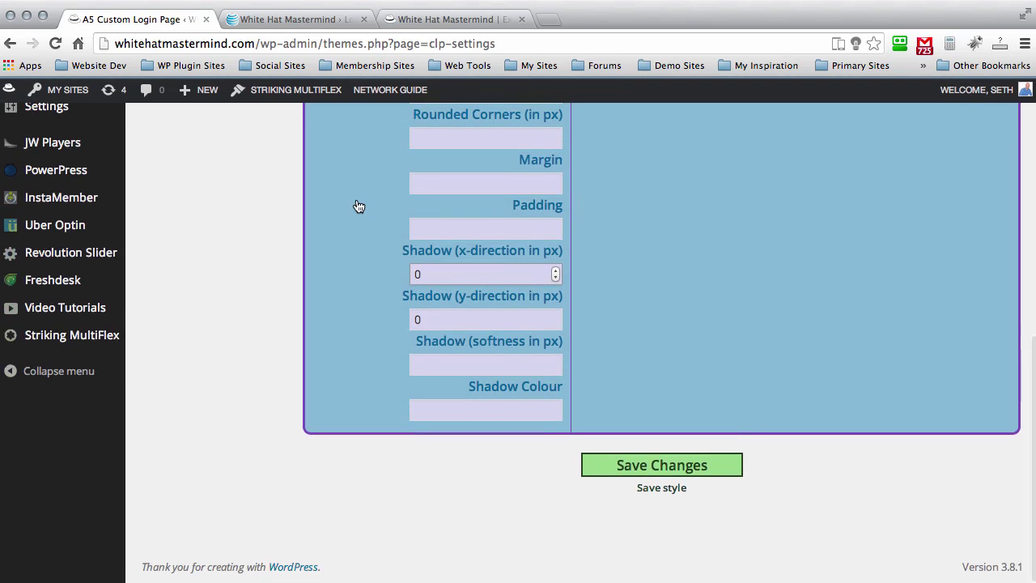
Give the Login Form's shadow a softness of 10 px and the colour black #000000, and save the changes.
{"action": "left_click", "coordinate": [472, 375]}
{"action": "left_click", "coordinate": [479, 363]}
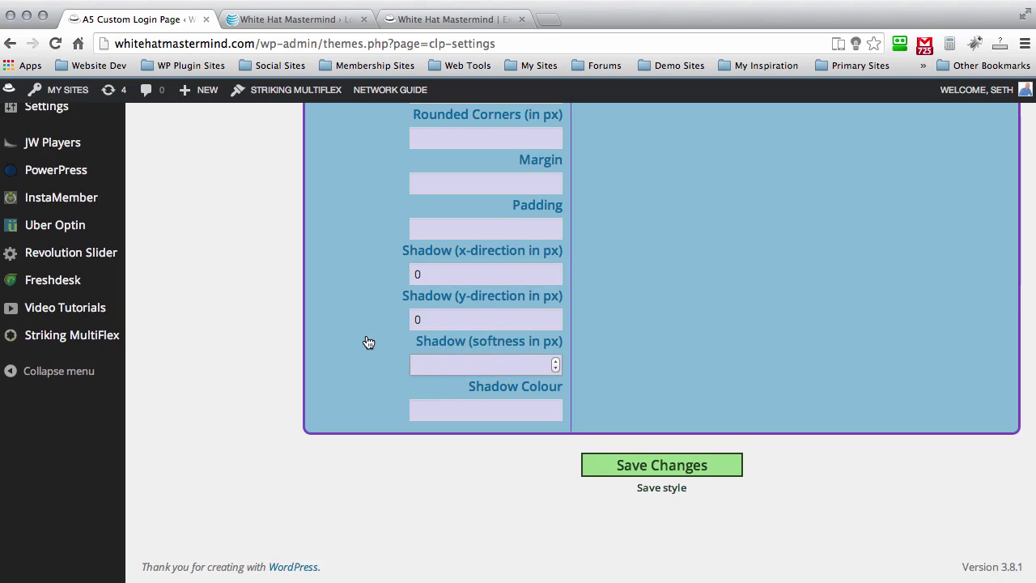
{"action": "type", "text": "10"}
{"action": "left_click", "coordinate": [484, 409]}
{"action": "left_click_drag", "start_coordinate": [735, 423], "coordinate": [735, 501]}
{"action": "left_click", "coordinate": [739, 321]}
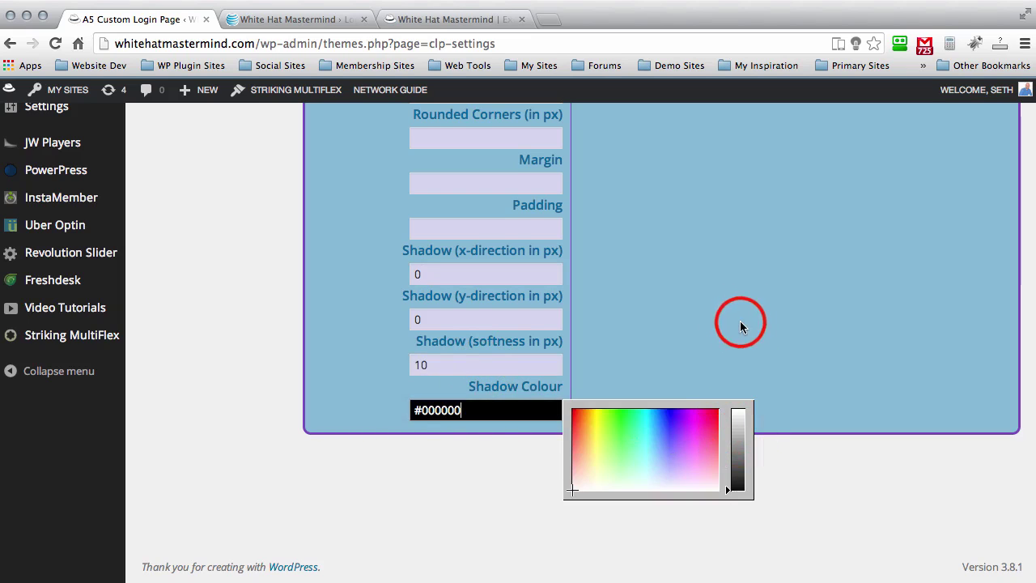
{"action": "left_click", "coordinate": [662, 462]}
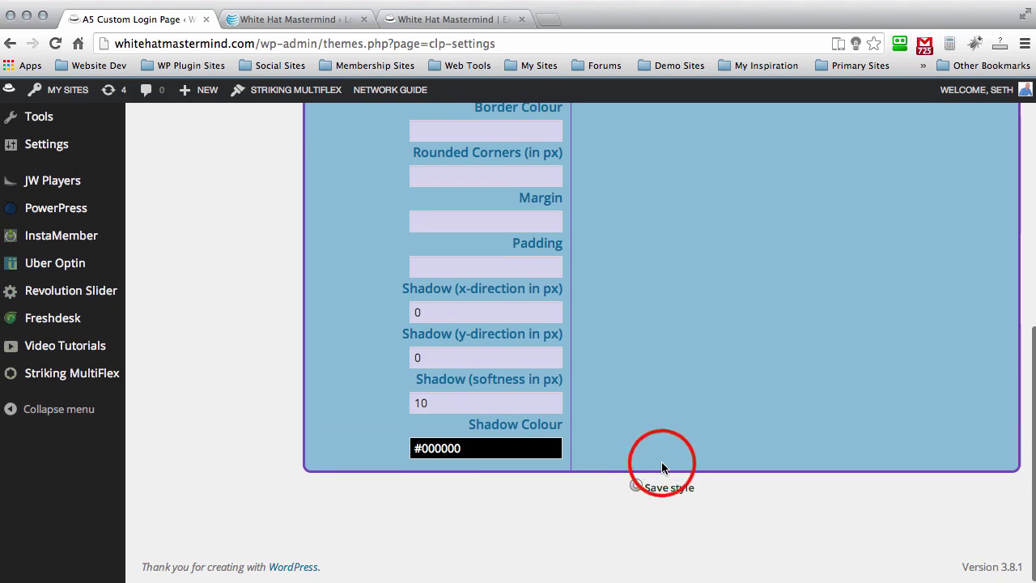
Reload the White Hat Mastermind login page to check the new form styling, and clear the prefilled Username field.
{"action": "left_click", "coordinate": [313, 22]}
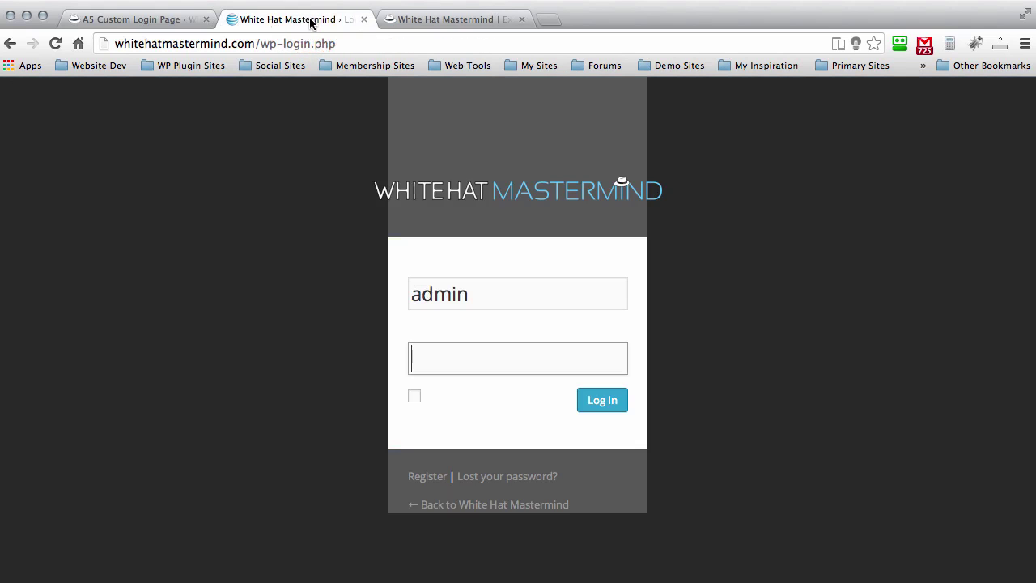
{"action": "key", "text": "super+r"}
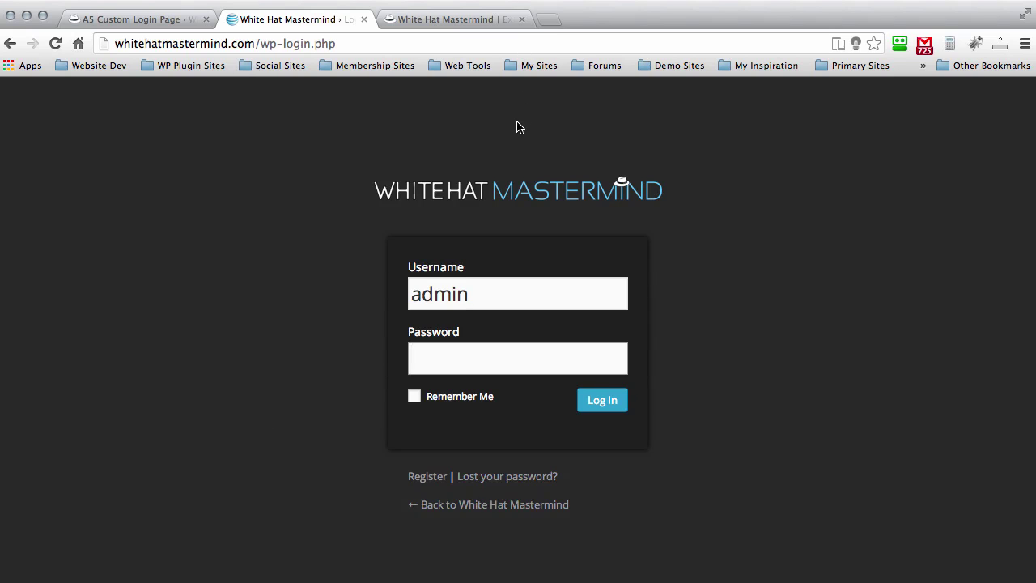
{"action": "double_click", "coordinate": [469, 296]}
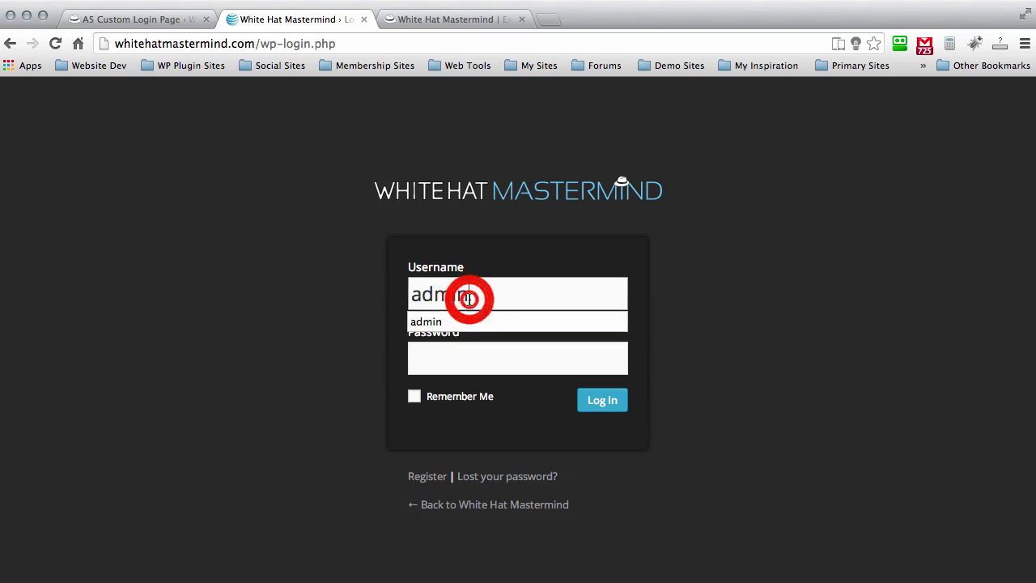
{"action": "key", "text": "BackSpace"}
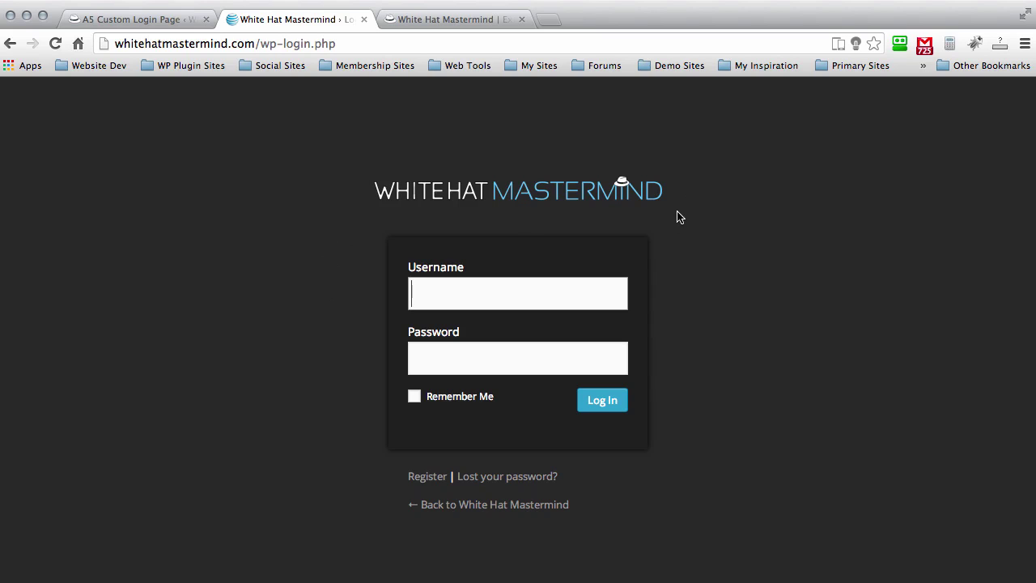
{"action": "left_click", "coordinate": [423, 293]}
{"action": "left_click", "coordinate": [284, 258]}
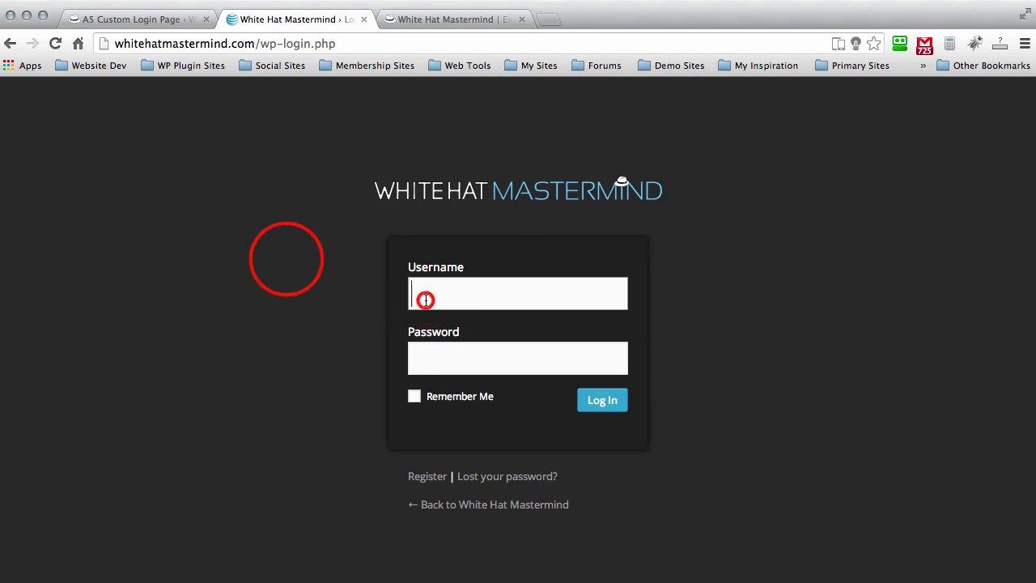
{"action": "left_click", "coordinate": [286, 261]}
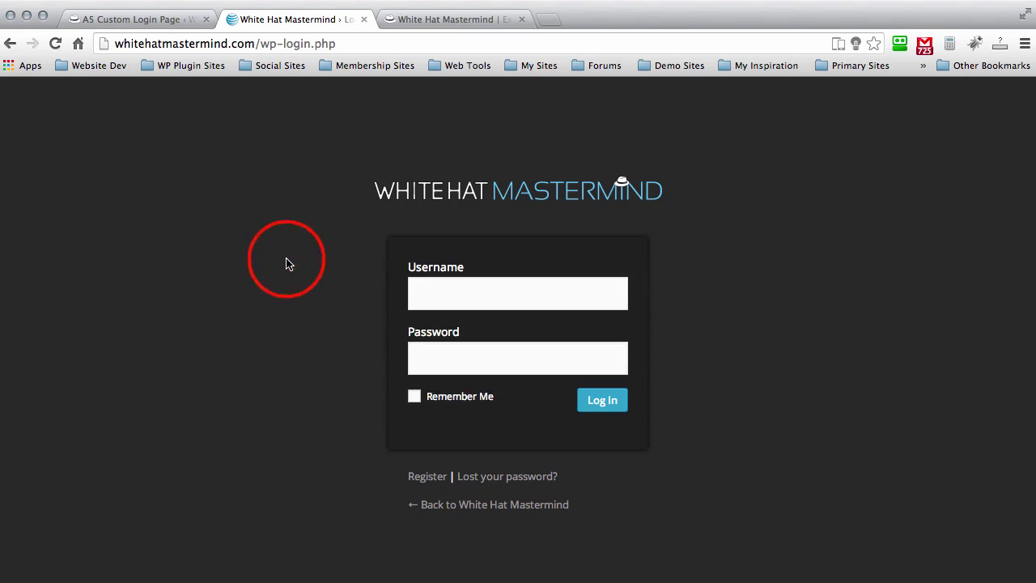
Return to the A5 Custom Login Page settings and review the submit Button colour options.
{"action": "left_click", "coordinate": [138, 24]}
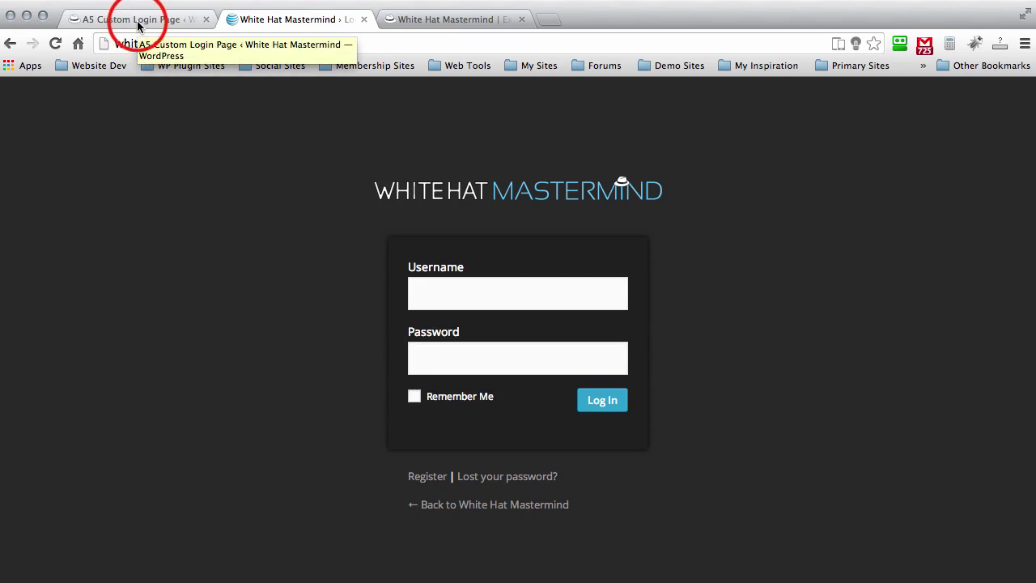
{"action": "scroll", "coordinate": [449, 384], "scroll_direction": "up", "scroll_amount": 15}
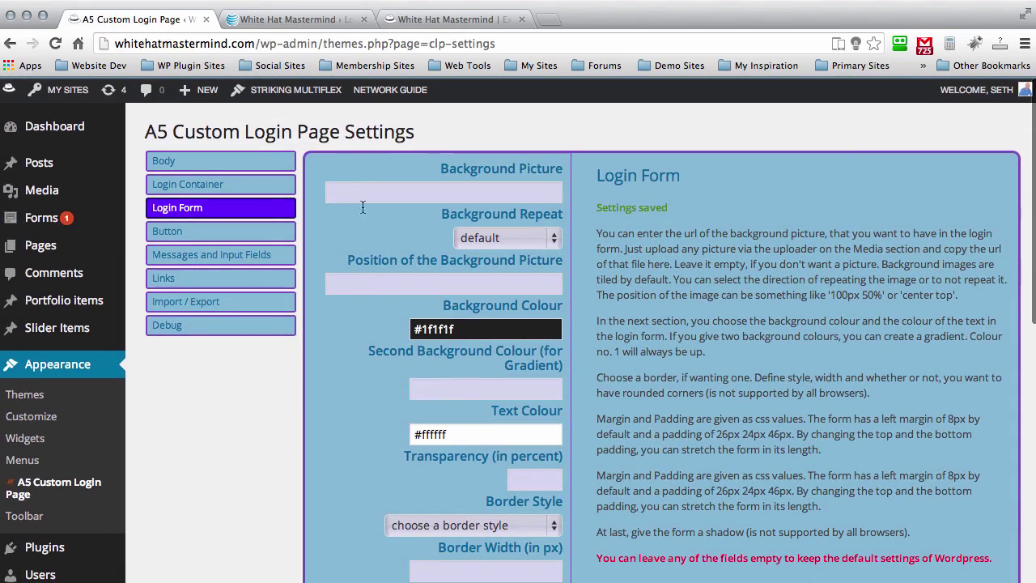
{"action": "left_click", "coordinate": [230, 231]}
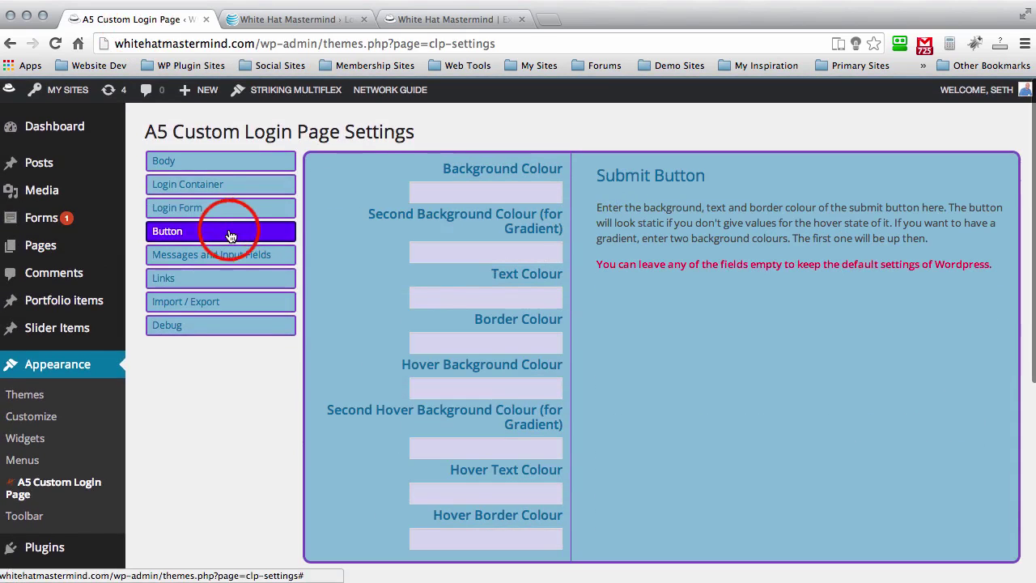
{"action": "scroll", "coordinate": [348, 185], "scroll_direction": "down", "scroll_amount": 2}
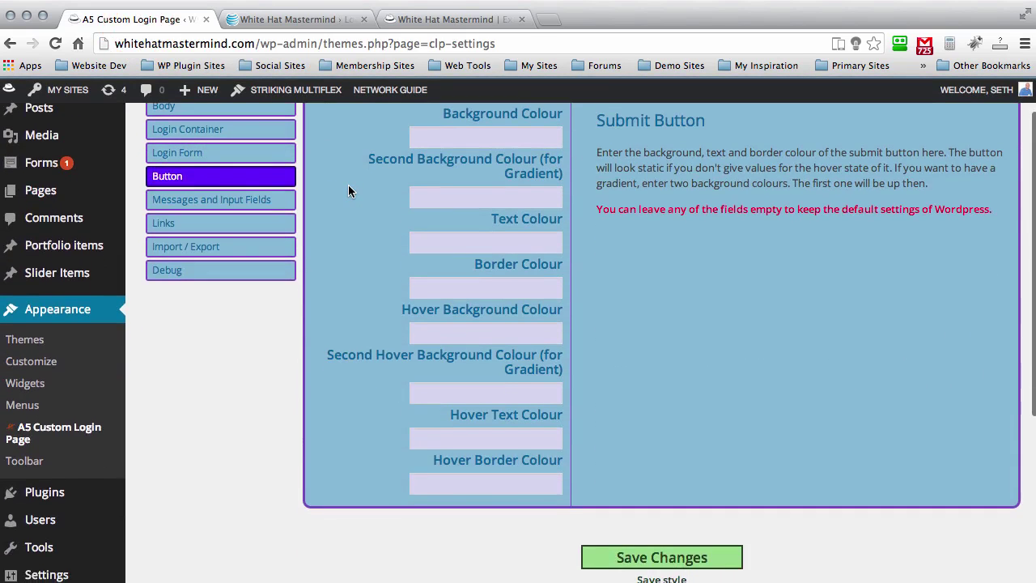
{"action": "scroll", "coordinate": [348, 184], "scroll_direction": "up", "scroll_amount": 2}
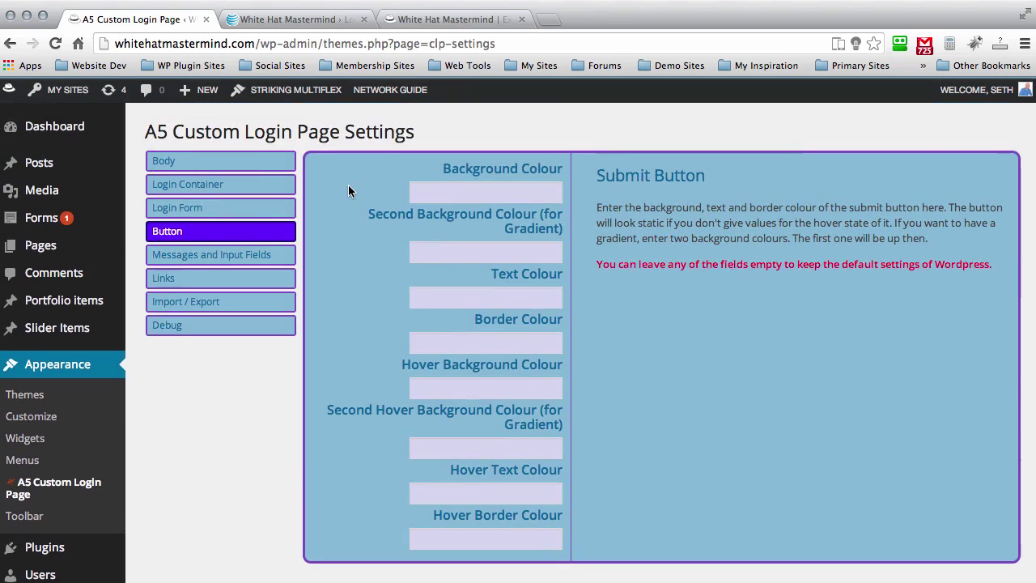
Open the Messages and Input Fields settings and set the Logged Out Message's Text Colour to black #000000.
{"action": "left_click", "coordinate": [209, 256]}
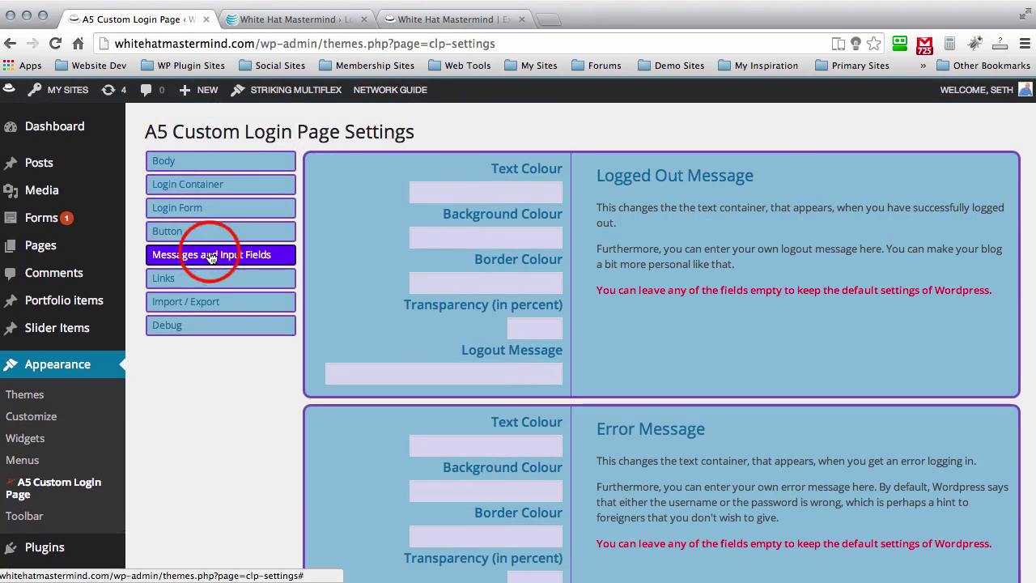
{"action": "left_click", "coordinate": [500, 191]}
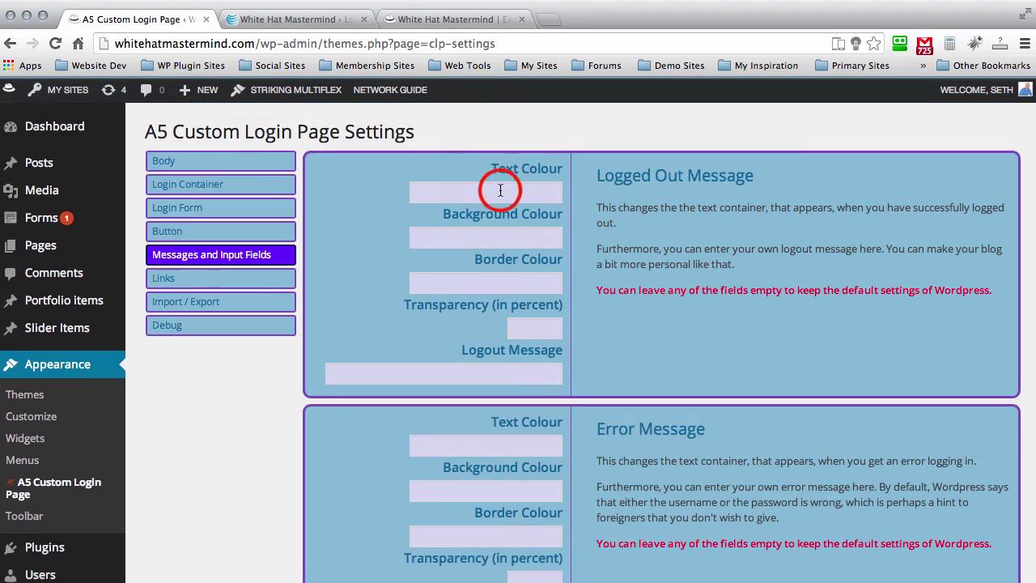
{"action": "left_click", "coordinate": [613, 208]}
{"action": "left_click", "coordinate": [735, 196]}
{"action": "left_click_drag", "start_coordinate": [735, 197], "coordinate": [701, 271]}
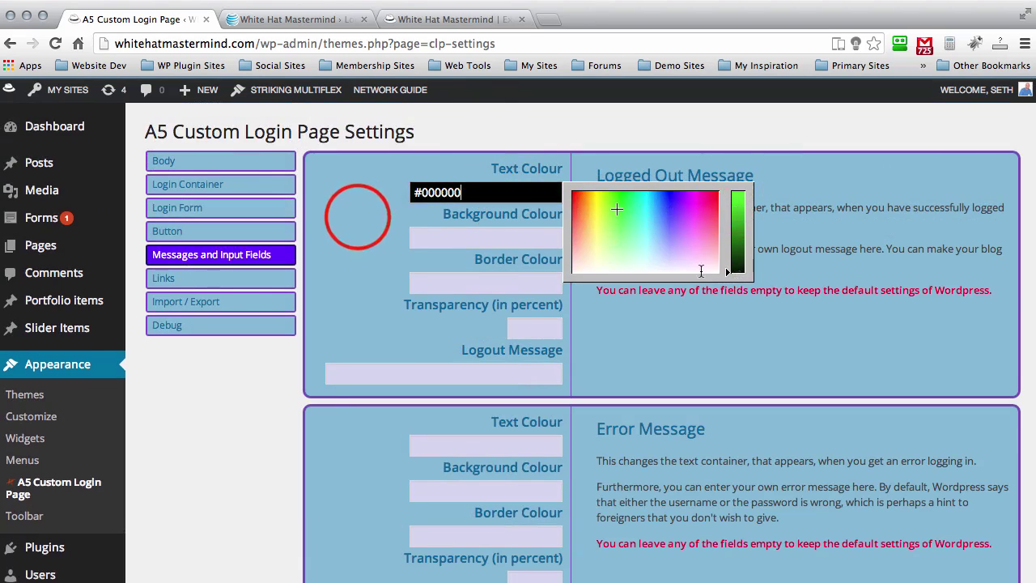
{"action": "left_click", "coordinate": [357, 199]}
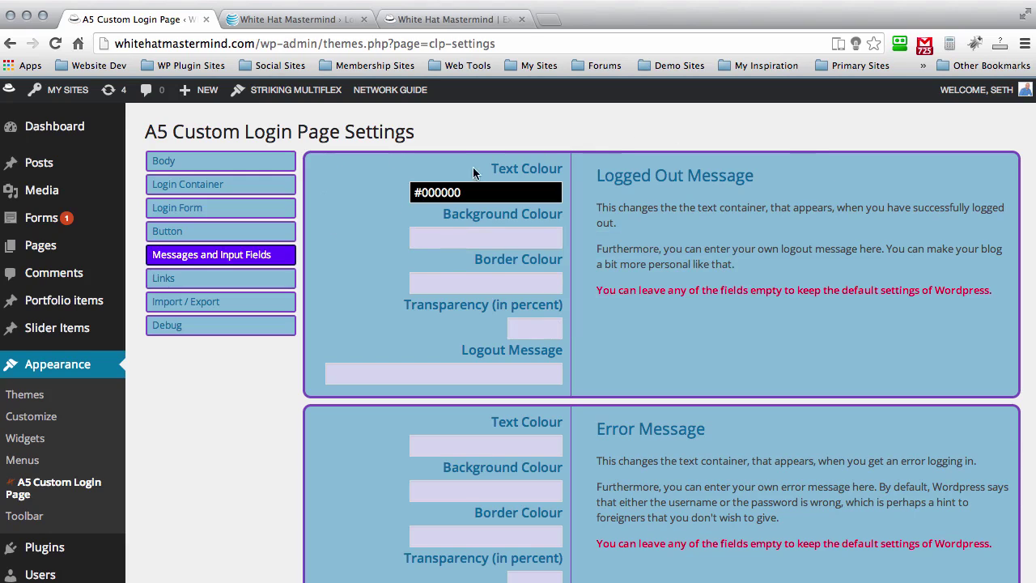
Set the Error Message's Text Colour to black #000000.
{"action": "scroll", "coordinate": [803, 178], "scroll_direction": "down", "scroll_amount": 8}
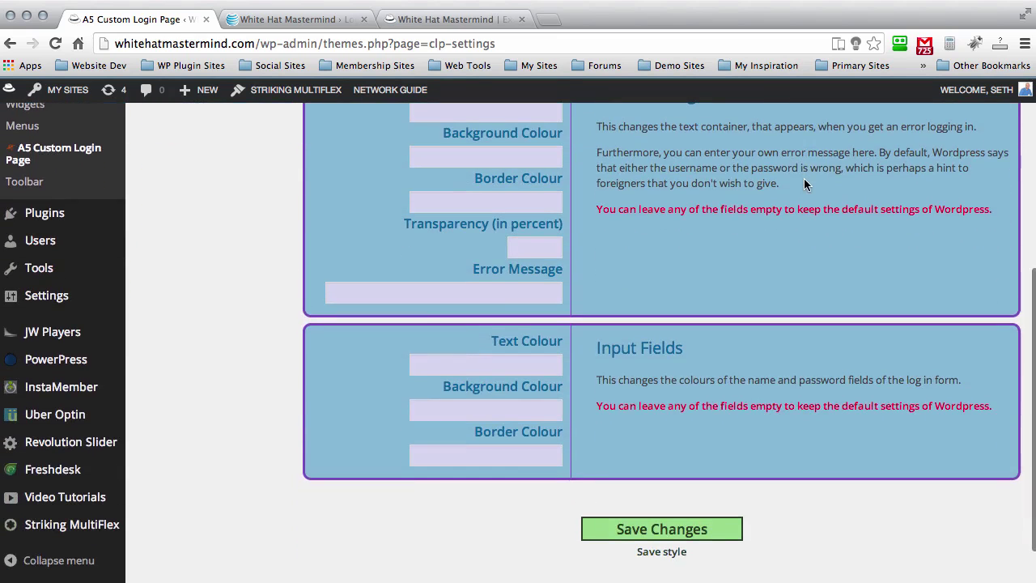
{"action": "scroll", "coordinate": [803, 185], "scroll_direction": "up", "scroll_amount": 5}
{"action": "scroll", "coordinate": [804, 184], "scroll_direction": "up", "scroll_amount": 1}
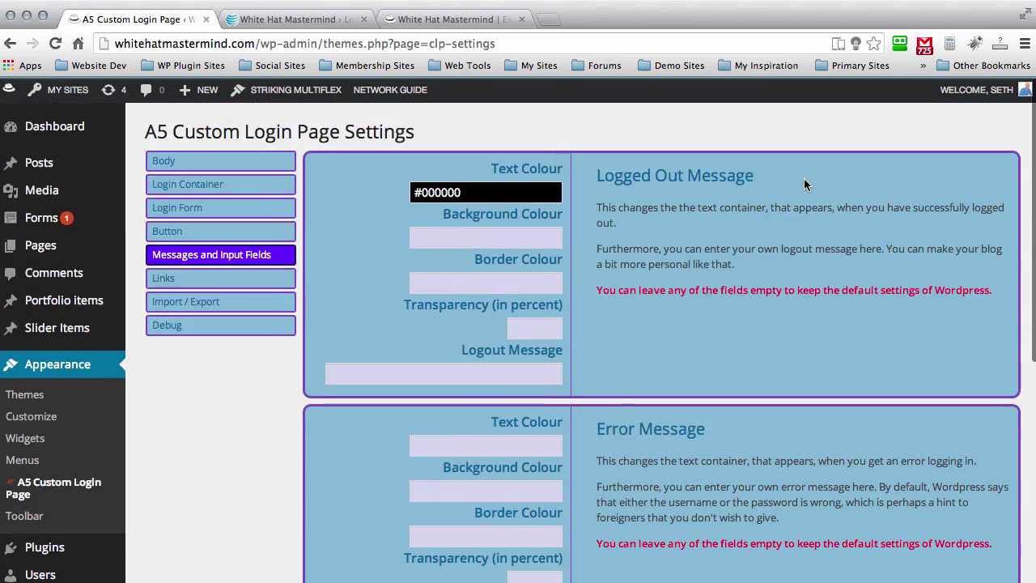
{"action": "scroll", "coordinate": [518, 320], "scroll_direction": "down", "scroll_amount": 3}
{"action": "left_click", "coordinate": [509, 334]}
{"action": "left_click", "coordinate": [633, 359]}
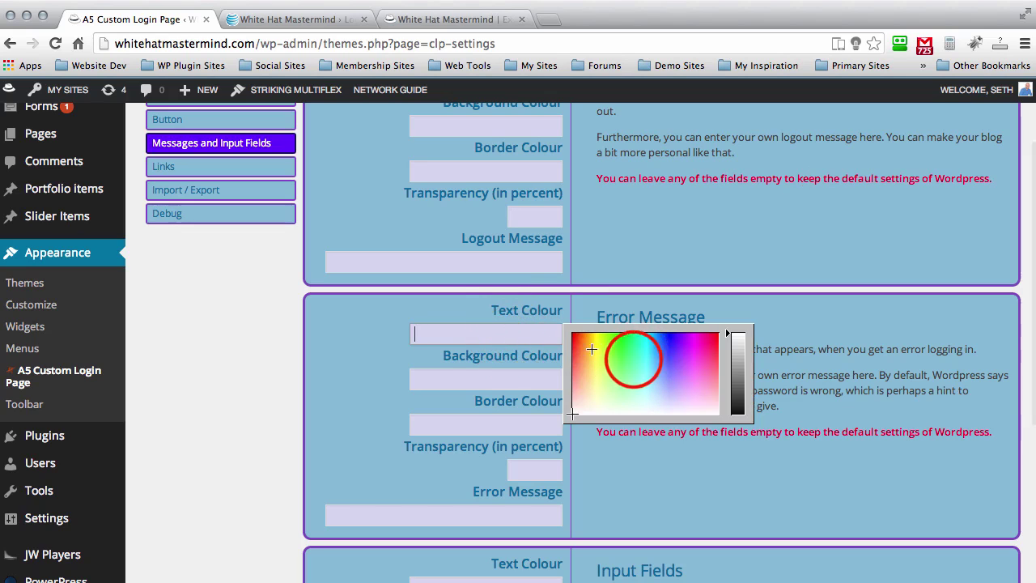
{"action": "left_click", "coordinate": [740, 343]}
{"action": "left_click_drag", "start_coordinate": [740, 343], "coordinate": [259, 377]}
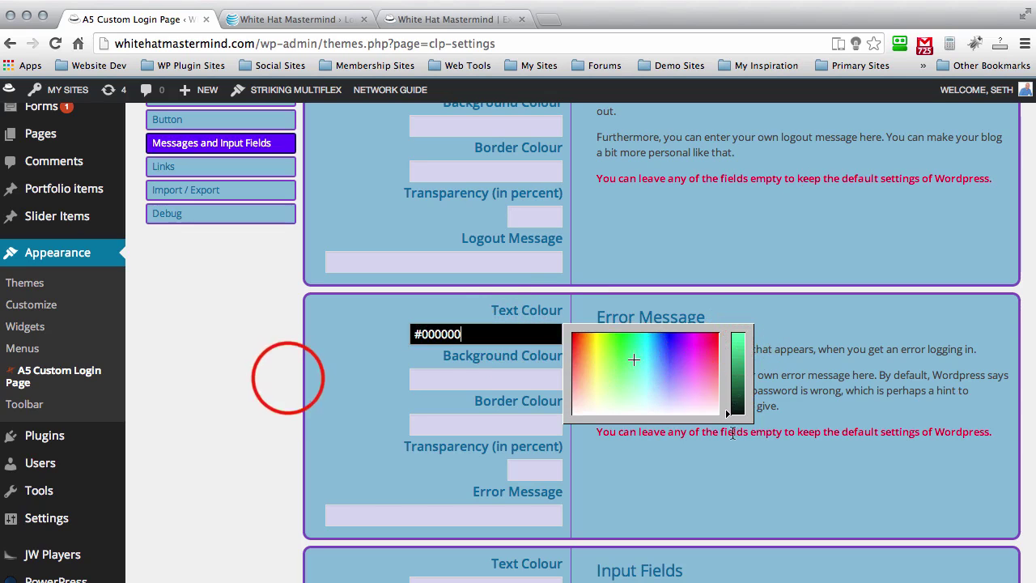
{"action": "left_click", "coordinate": [259, 377]}
Set the Text Colour of the login form's Input Fields to black #000000 and save the changes.
{"action": "scroll", "coordinate": [316, 257], "scroll_direction": "down", "scroll_amount": 3}
{"action": "scroll", "coordinate": [316, 257], "scroll_direction": "down", "scroll_amount": 1}
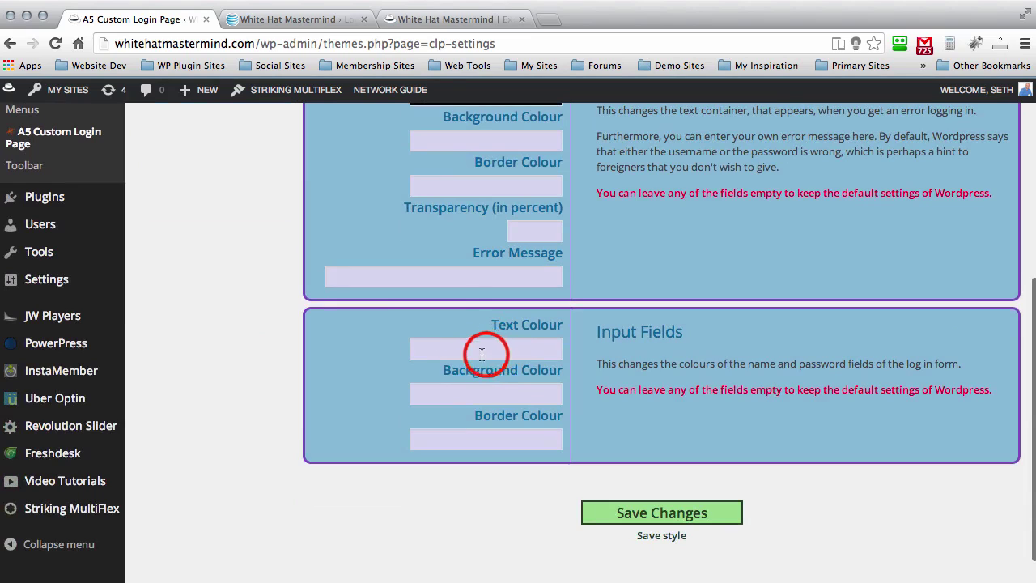
{"action": "left_click", "coordinate": [482, 348]}
{"action": "left_click_drag", "start_coordinate": [736, 358], "coordinate": [737, 478]}
{"action": "left_click", "coordinate": [339, 355]}
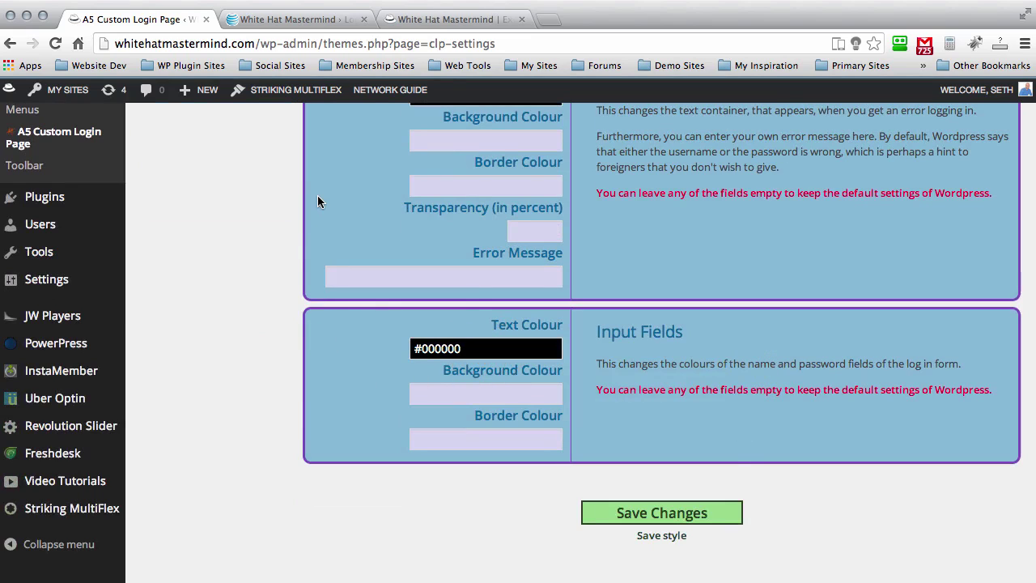
{"action": "scroll", "coordinate": [317, 201], "scroll_direction": "up", "scroll_amount": 5}
{"action": "scroll", "coordinate": [317, 202], "scroll_direction": "down", "scroll_amount": 5}
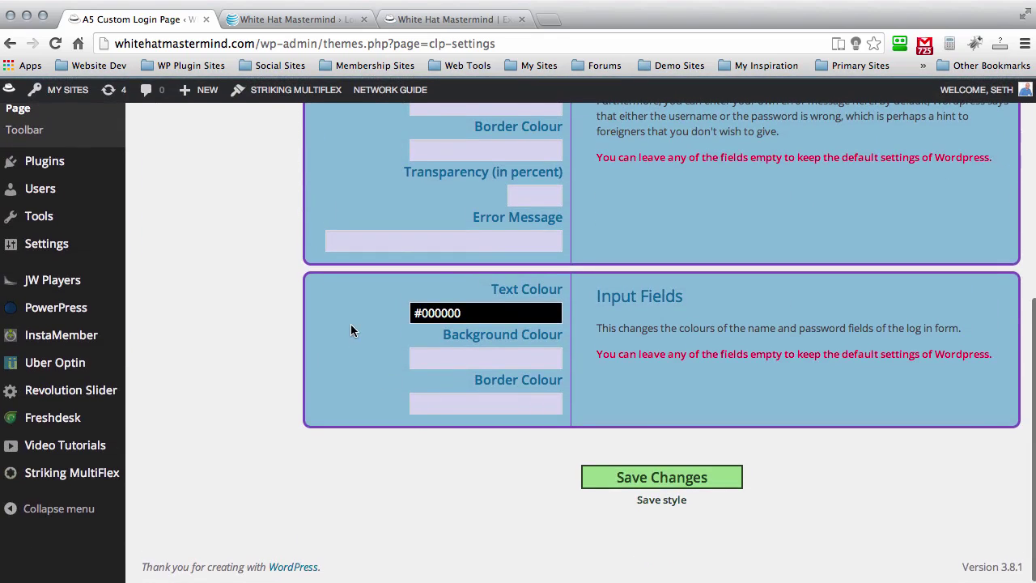
{"action": "scroll", "coordinate": [350, 329], "scroll_direction": "up", "scroll_amount": 5}
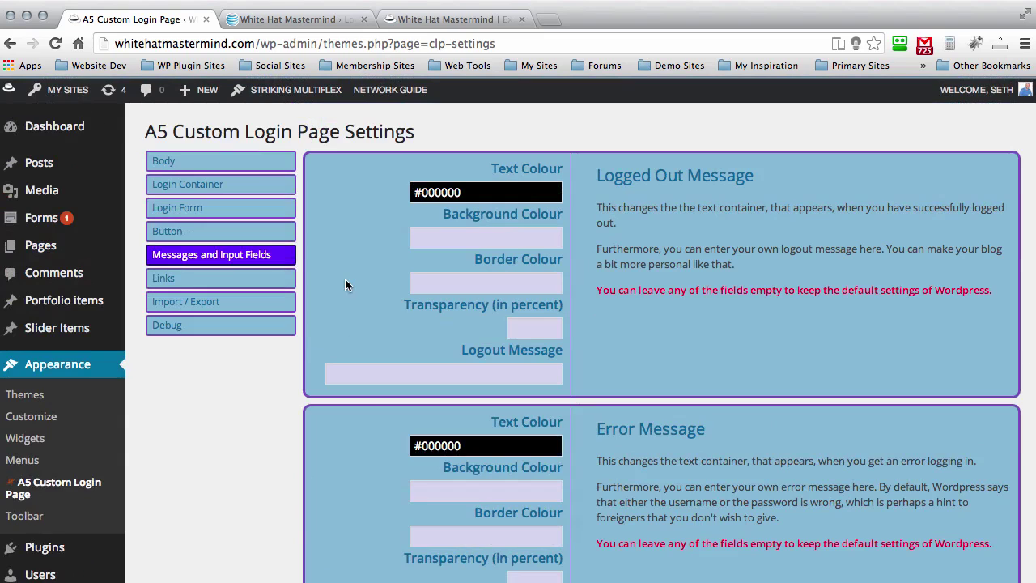
{"action": "scroll", "coordinate": [344, 279], "scroll_direction": "down", "scroll_amount": 5}
{"action": "left_click", "coordinate": [612, 465]}
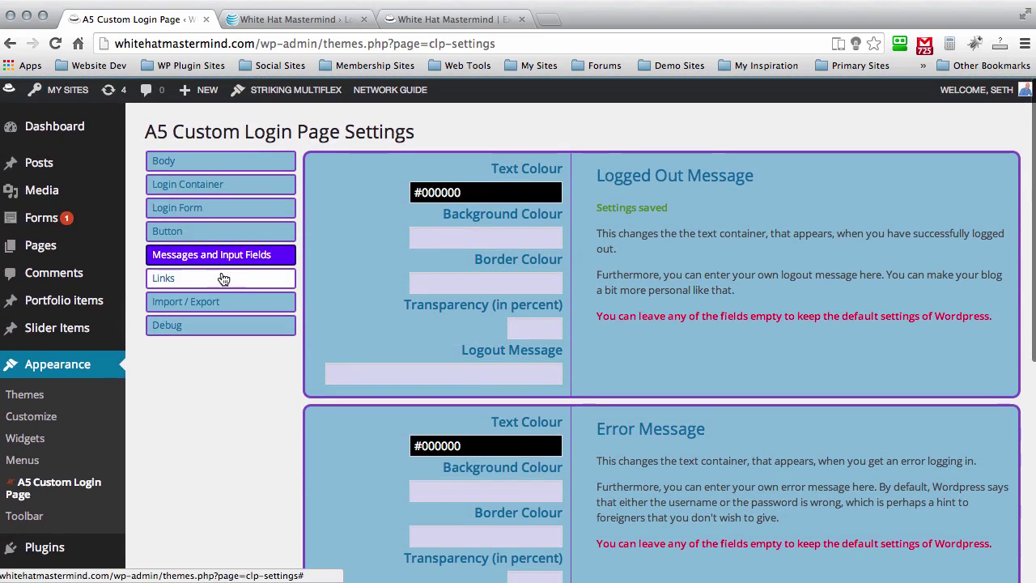
Look at the links on the login page and review the options in the plugin's Links settings.
{"action": "left_click", "coordinate": [301, 23]}
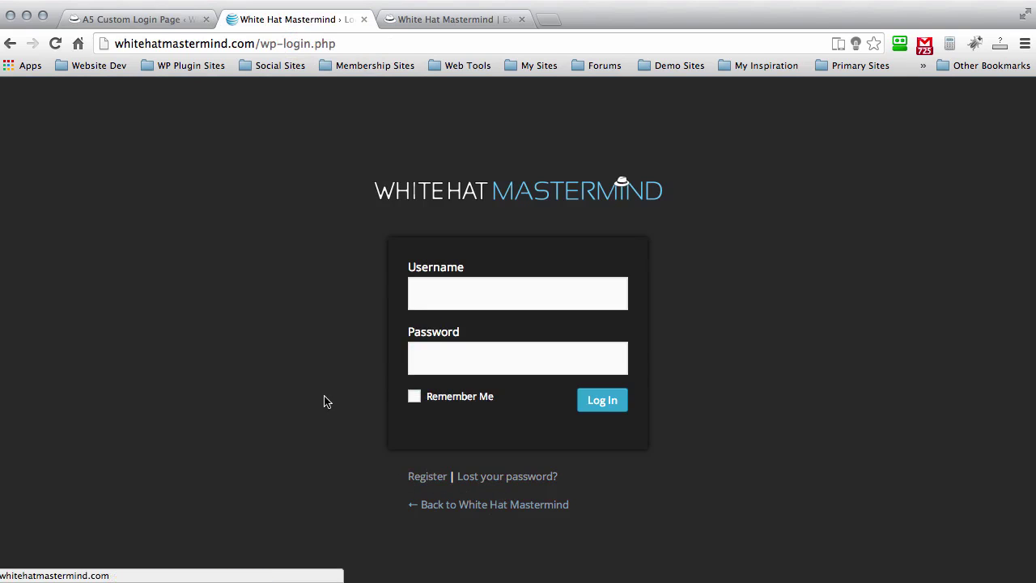
{"action": "left_click", "coordinate": [162, 17]}
{"action": "left_click", "coordinate": [170, 277]}
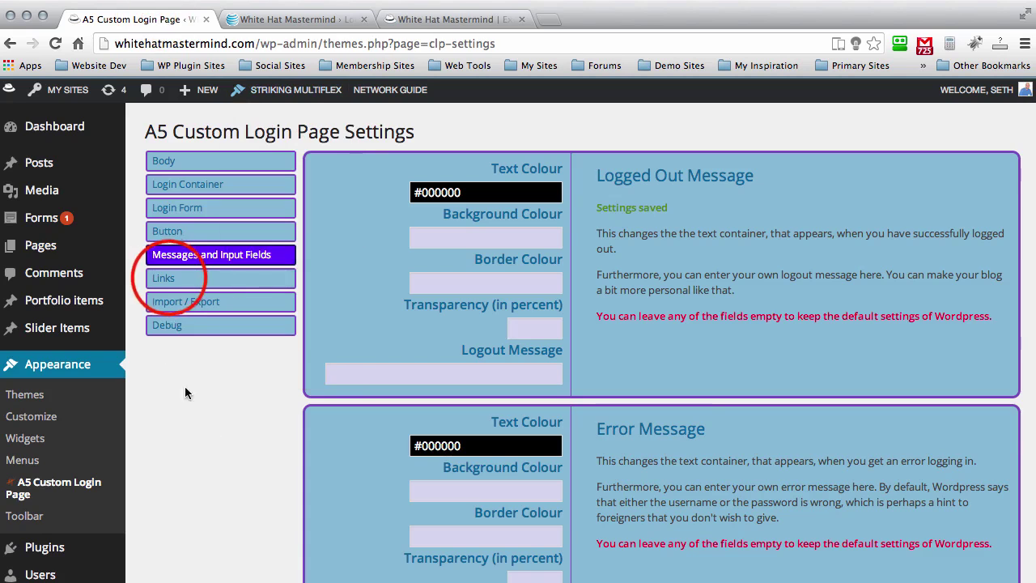
{"action": "left_click", "coordinate": [164, 278]}
{"action": "scroll", "coordinate": [527, 188], "scroll_direction": "down", "scroll_amount": 1}
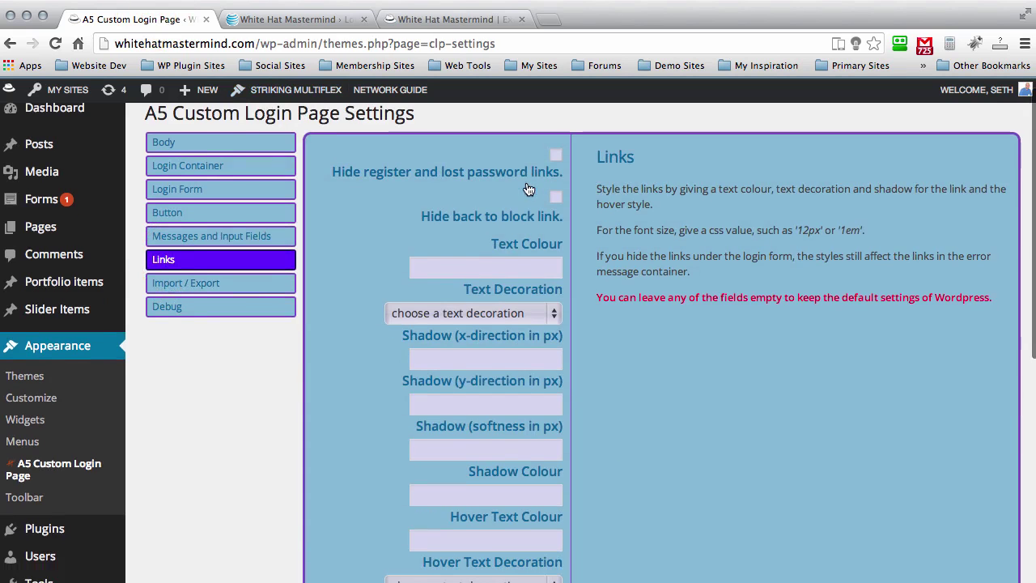
{"action": "scroll", "coordinate": [577, 168], "scroll_direction": "down", "scroll_amount": 7}
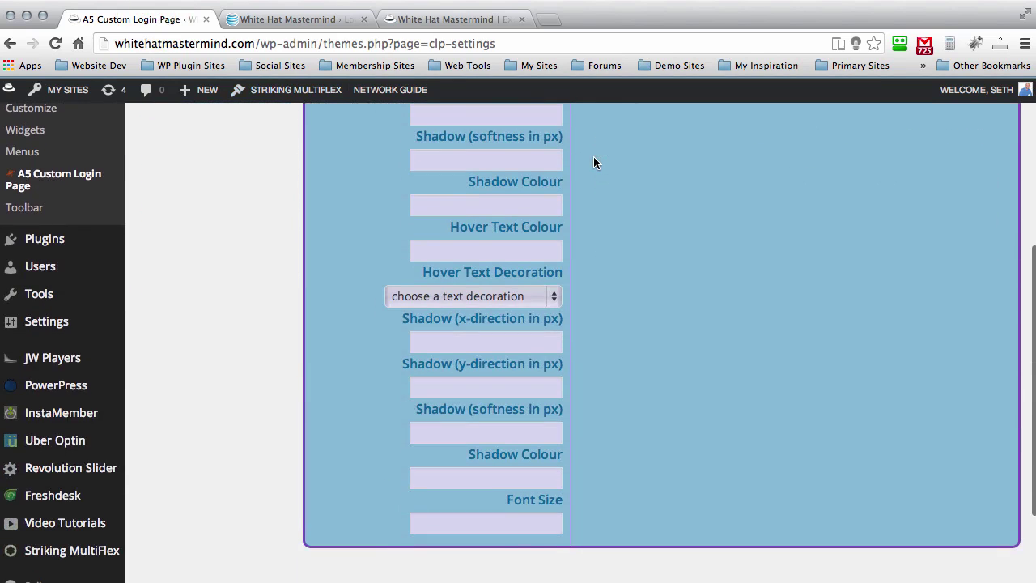
{"action": "scroll", "coordinate": [593, 162], "scroll_direction": "down", "scroll_amount": 1}
{"action": "scroll", "coordinate": [593, 162], "scroll_direction": "up", "scroll_amount": 8}
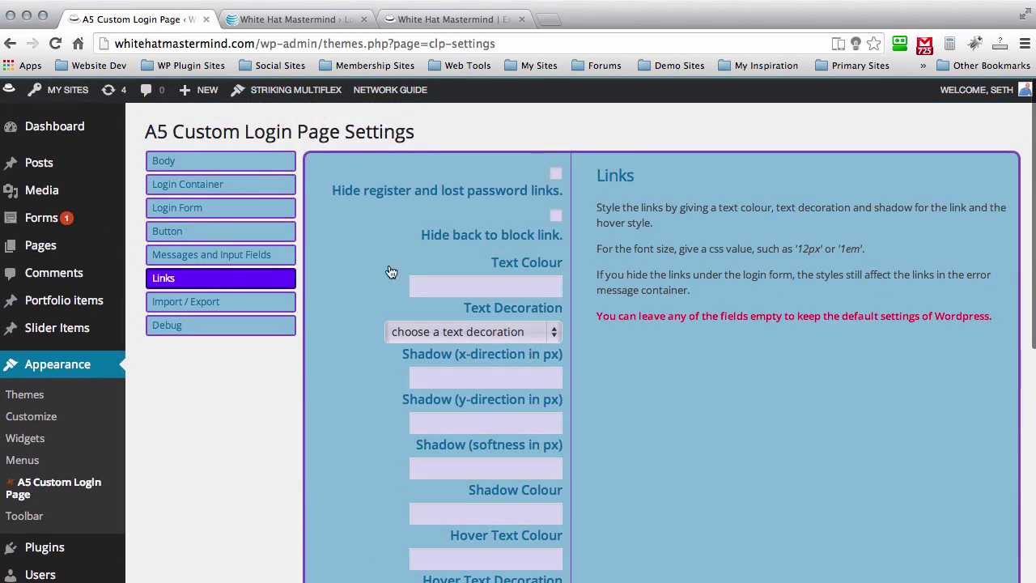
{"action": "scroll", "coordinate": [381, 274], "scroll_direction": "down", "scroll_amount": 8}
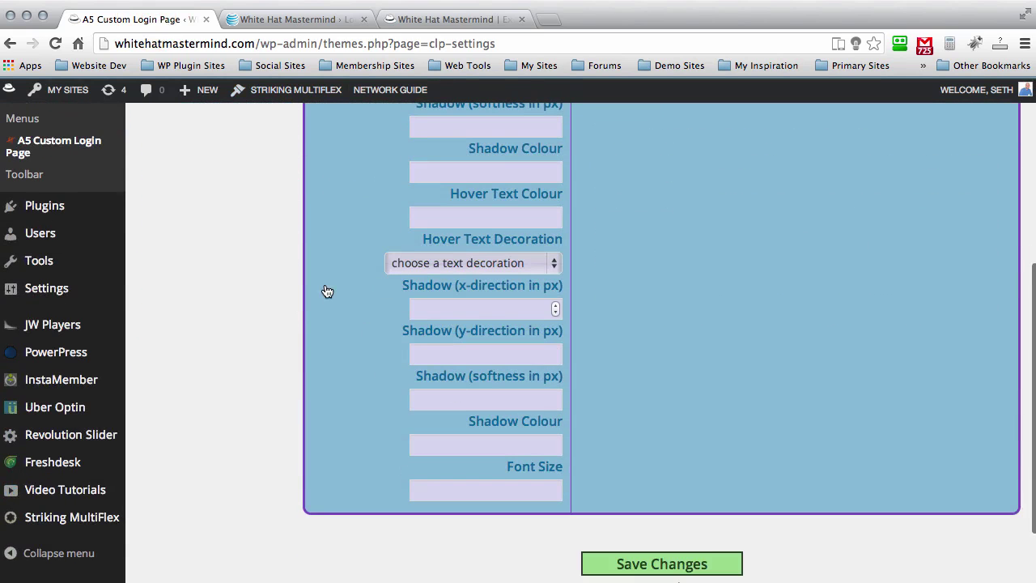
{"action": "scroll", "coordinate": [327, 291], "scroll_direction": "up", "scroll_amount": 8}
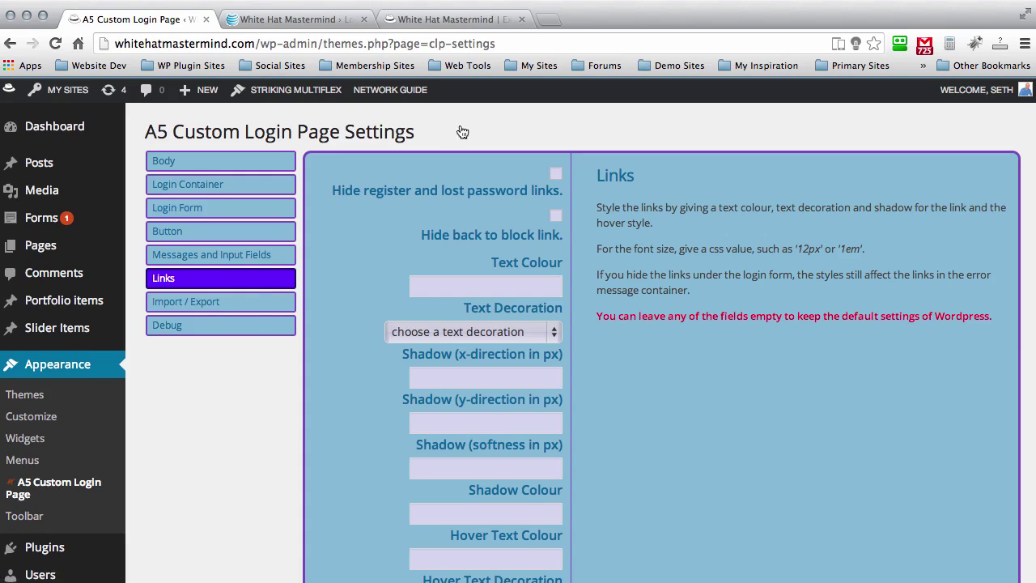
Review the plugin's Import / Export and Debug settings, and return to the login page to view the finished design.
{"action": "left_click", "coordinate": [232, 325]}
{"action": "left_click", "coordinate": [225, 301]}
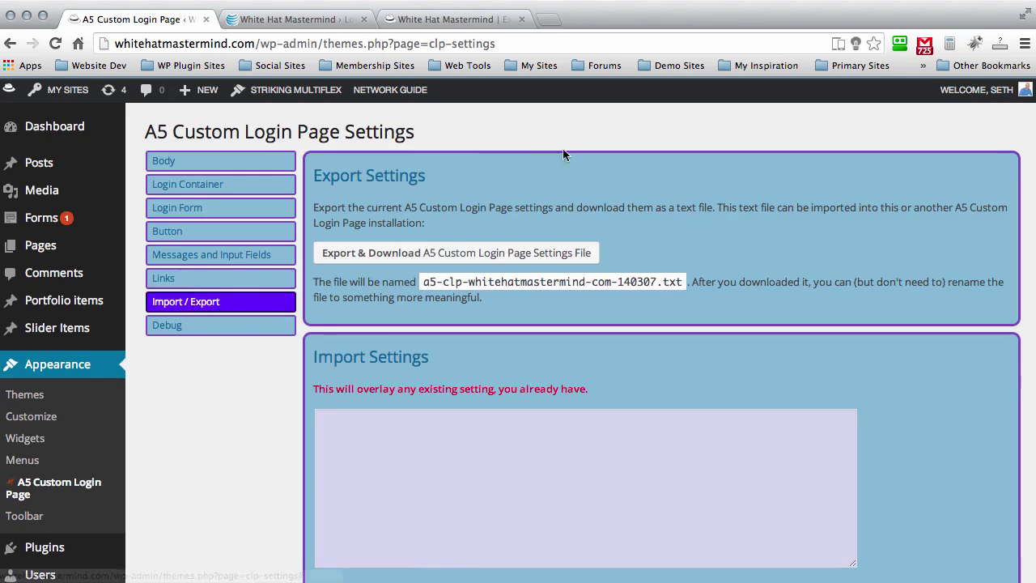
{"action": "scroll", "coordinate": [574, 157], "scroll_direction": "down", "scroll_amount": 3}
{"action": "scroll", "coordinate": [574, 156], "scroll_direction": "down", "scroll_amount": 2}
{"action": "scroll", "coordinate": [573, 157], "scroll_direction": "up", "scroll_amount": 5}
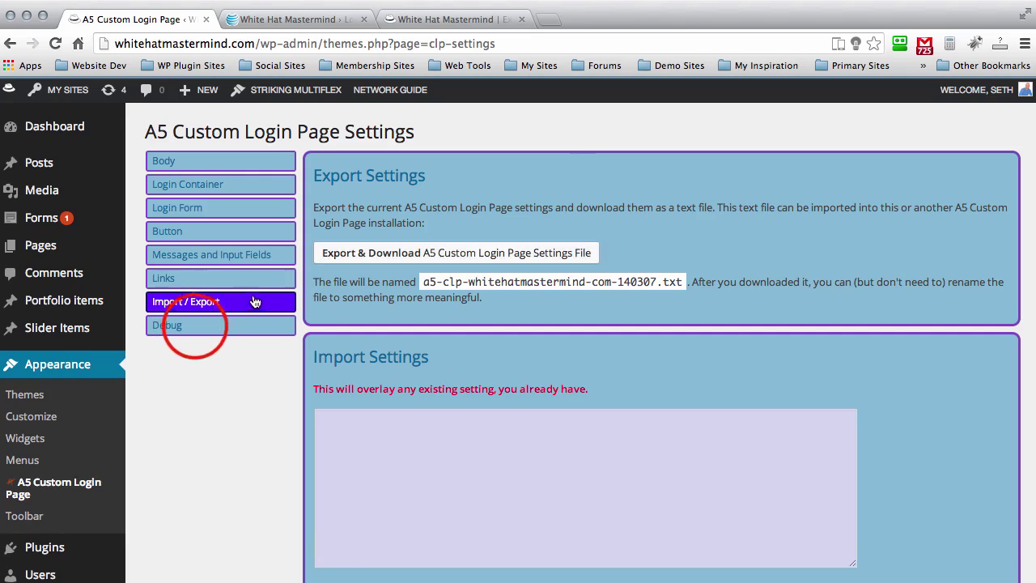
{"action": "left_click", "coordinate": [194, 325]}
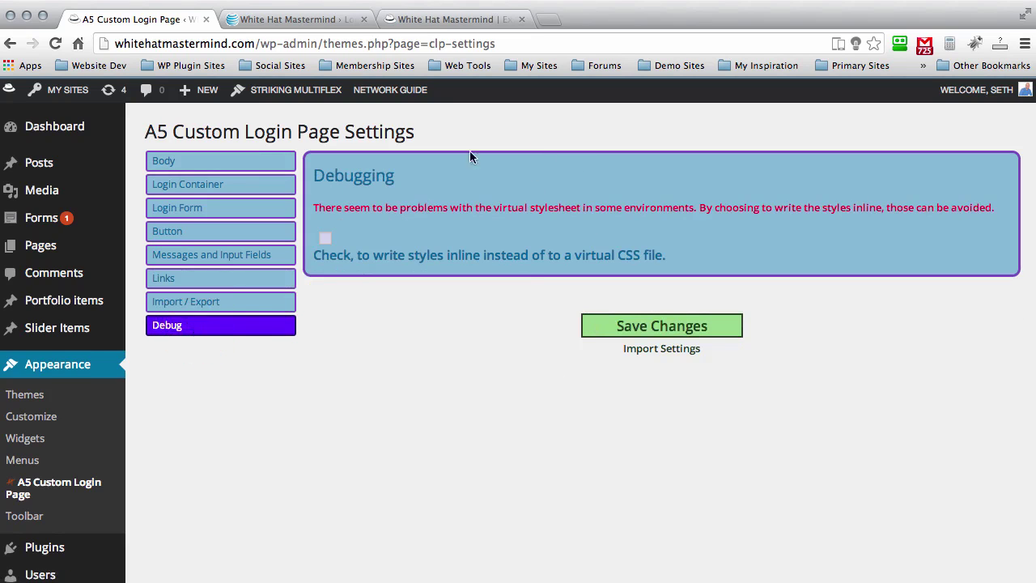
{"action": "left_click", "coordinate": [301, 21]}
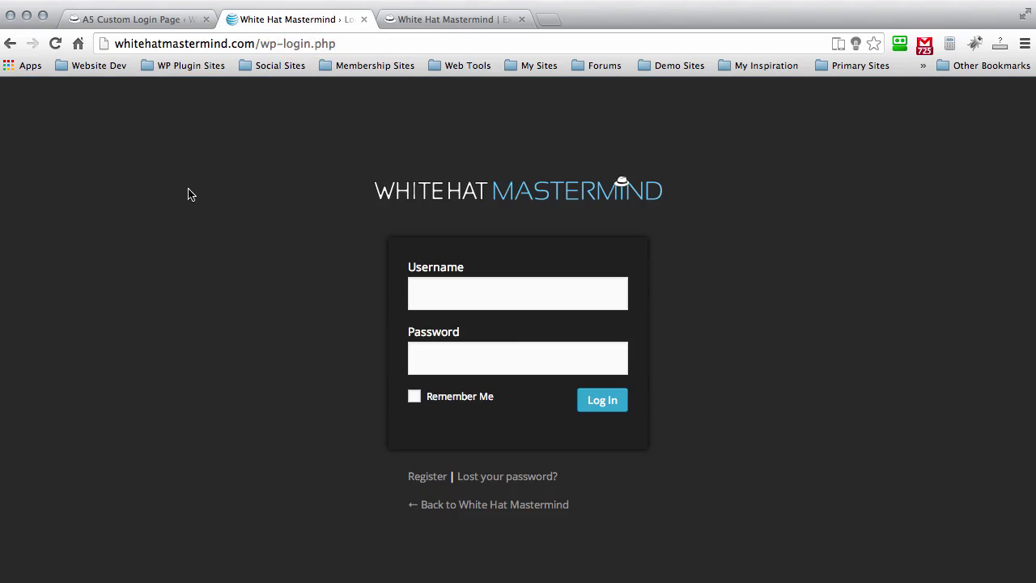
Reload the login page, submit the made-up username skjdh with a dummy account password, and examine the error message's text styling.
{"action": "key", "text": "super+r"}
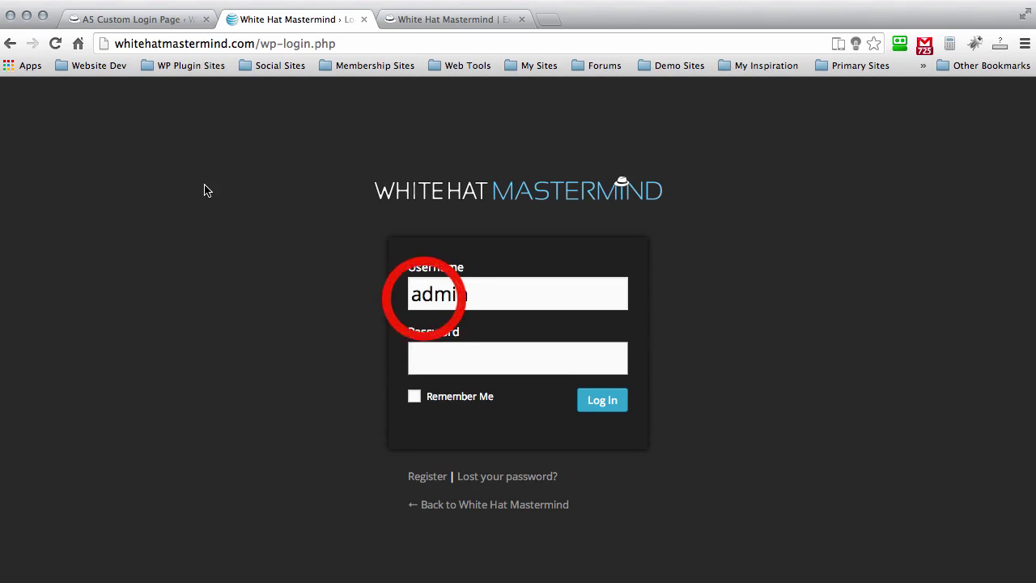
{"action": "key", "text": "shift+Tab"}
{"action": "key", "text": "BackSpace"}
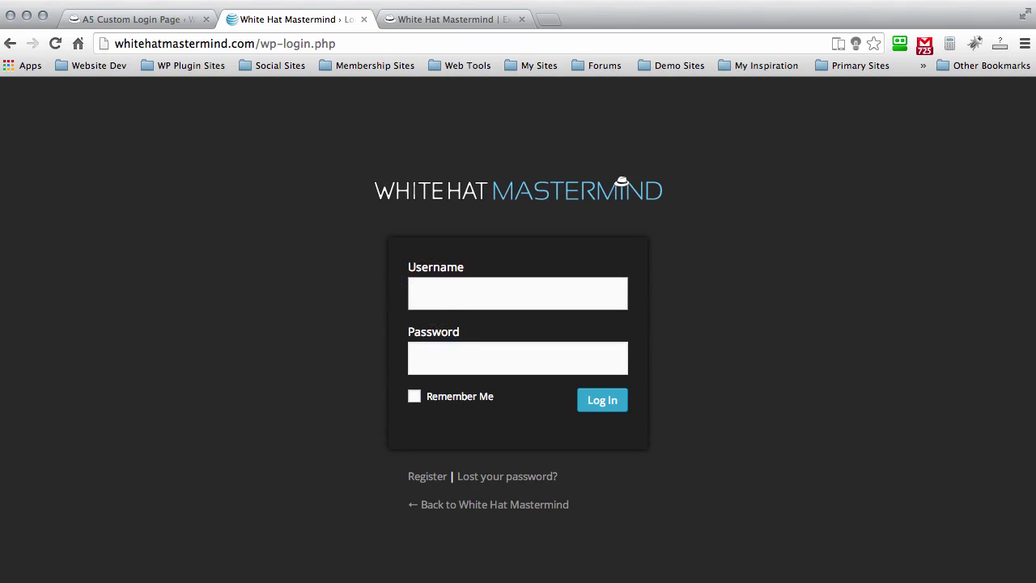
{"action": "type", "text": "skjdh"}
{"action": "left_click", "coordinate": [453, 359]}
{"action": "type", "text": "sdf"}
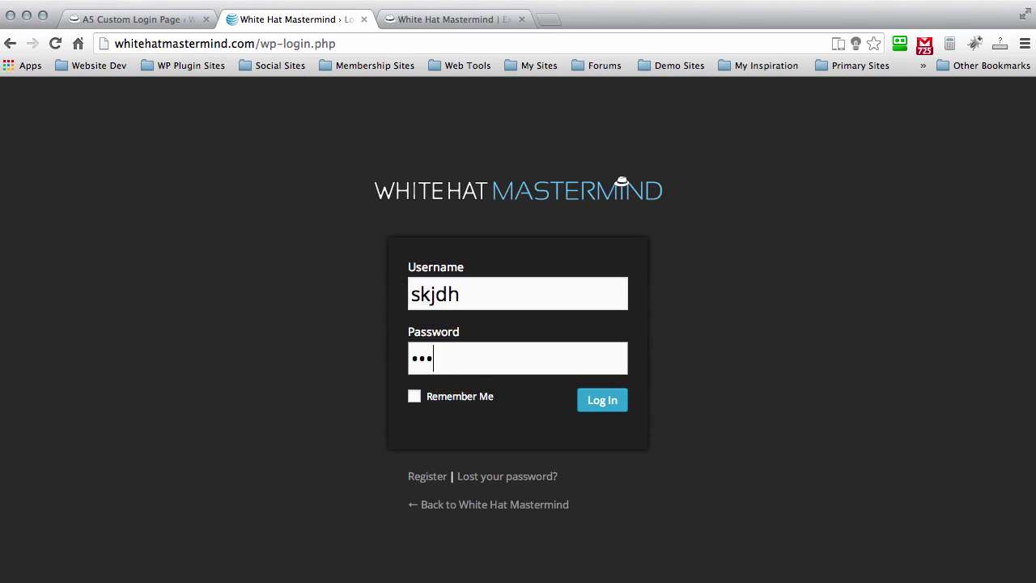
{"action": "type", "text": "gh"}
{"action": "left_click", "coordinate": [603, 400]}
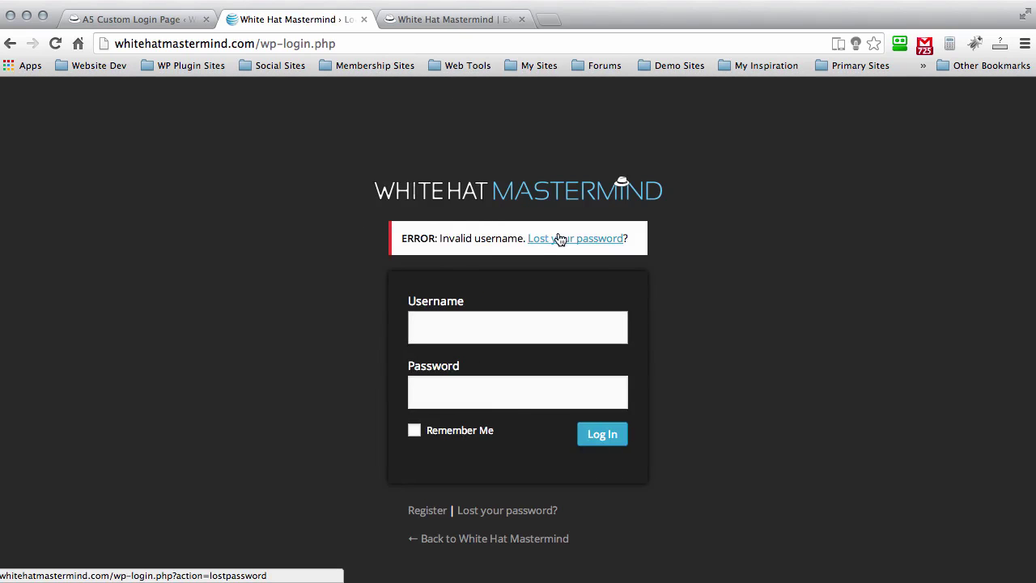
{"action": "left_click_drag", "start_coordinate": [522, 239], "coordinate": [402, 239]}
{"action": "left_click", "coordinate": [659, 220]}
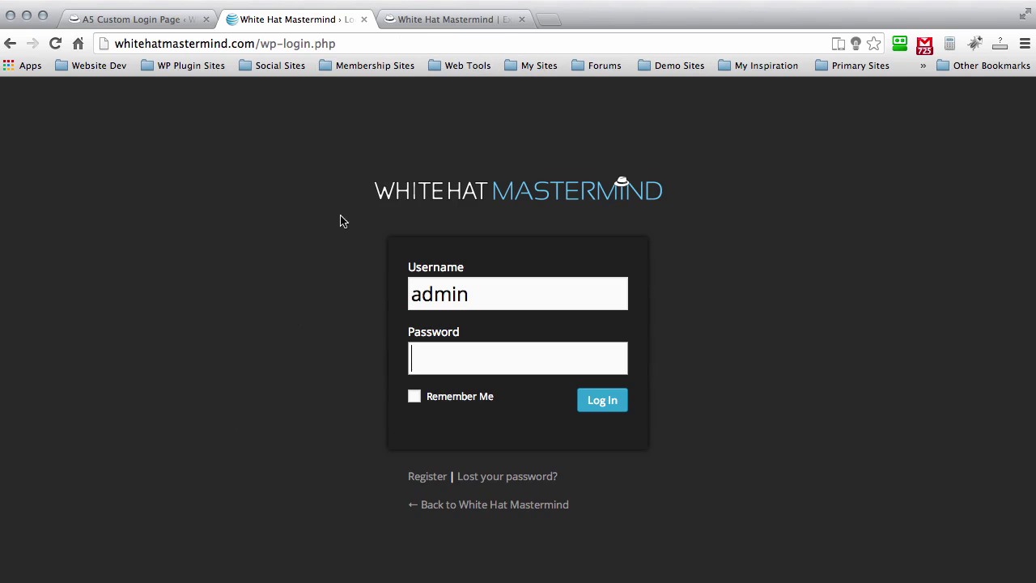
View the White Hat Mastermind home page to compare its design with the customized login page, and return to the login page.
{"action": "left_click", "coordinate": [465, 23]}
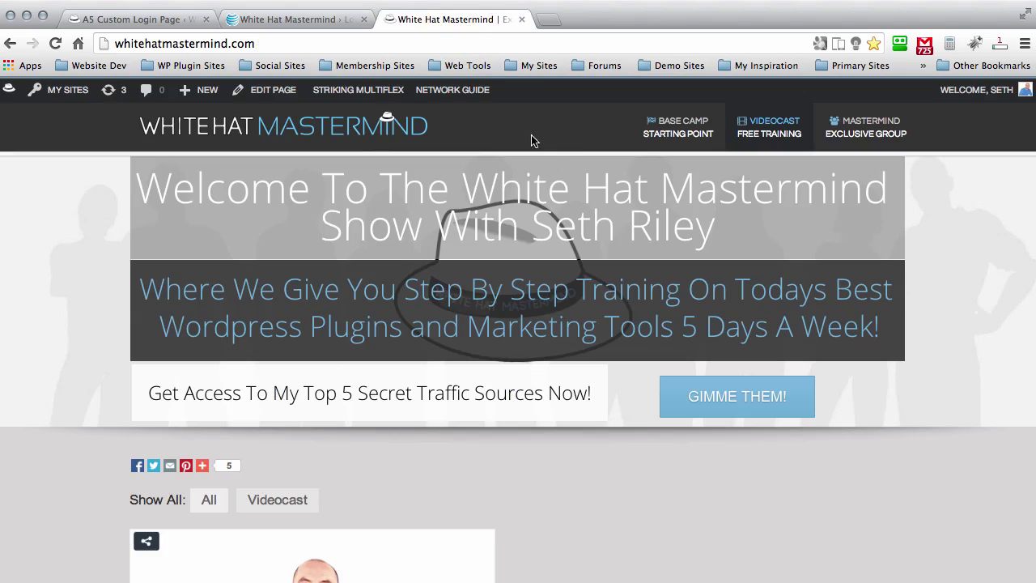
{"action": "left_click", "coordinate": [288, 20]}
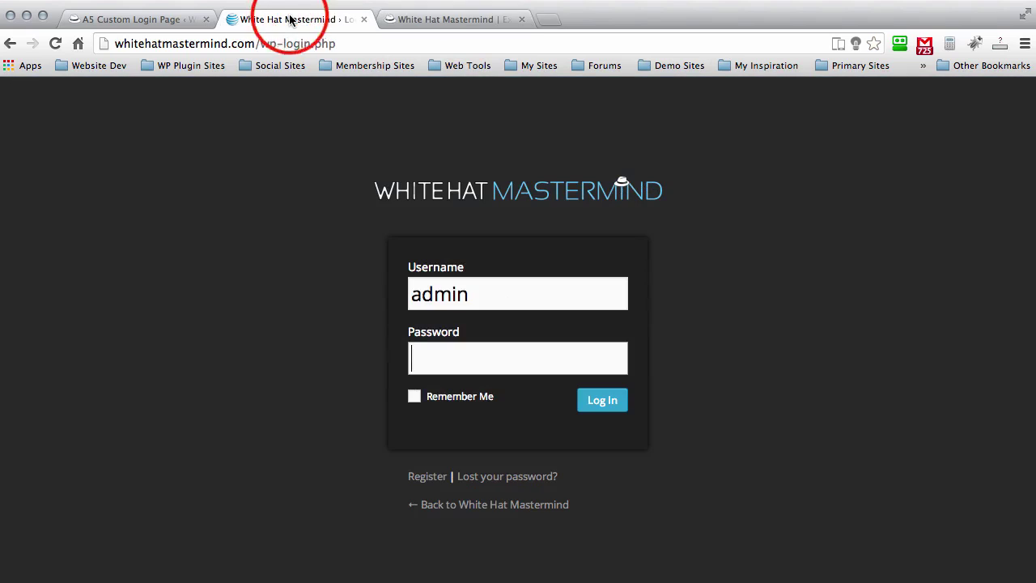